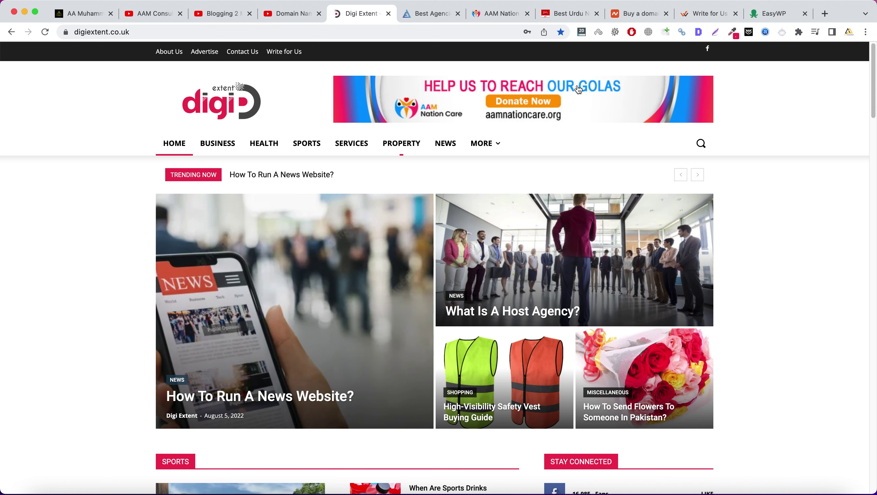
# - View the Namecheap homepage, check the Namecheap link in the Word document, and return to the homepage in Chrome
pyautogui.click(637, 14)
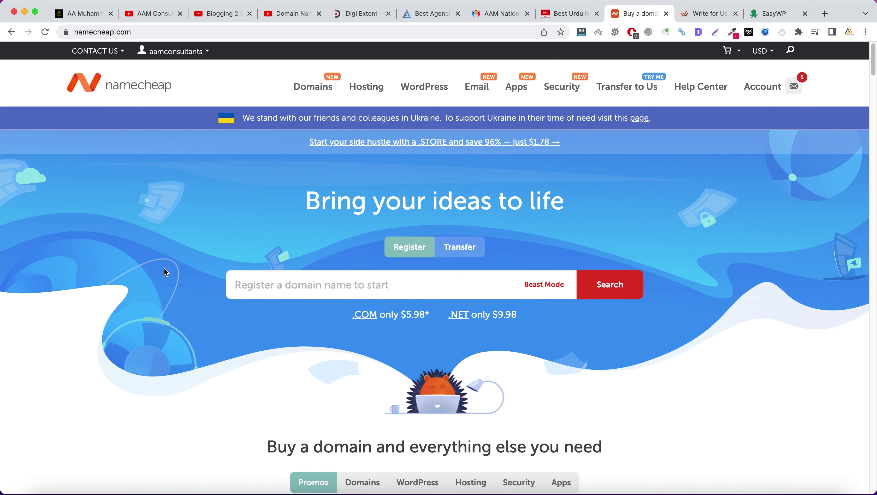
pyautogui.click(299, 485)
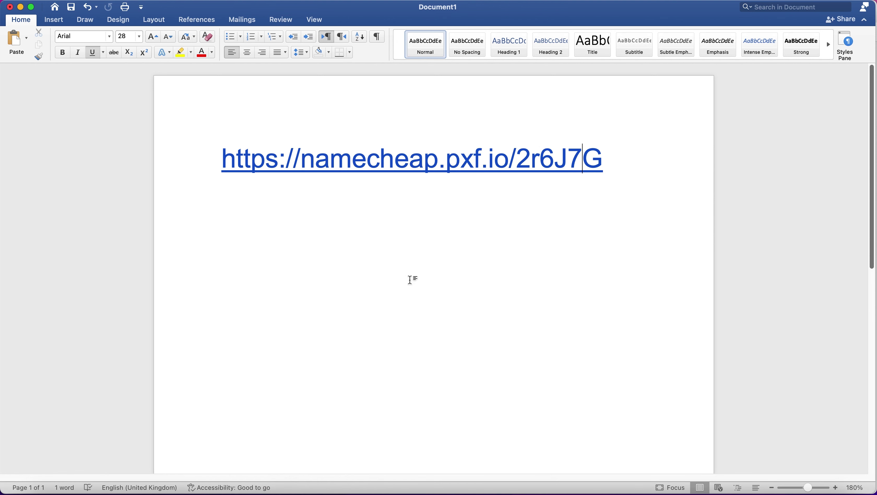
pyautogui.click(627, 167)
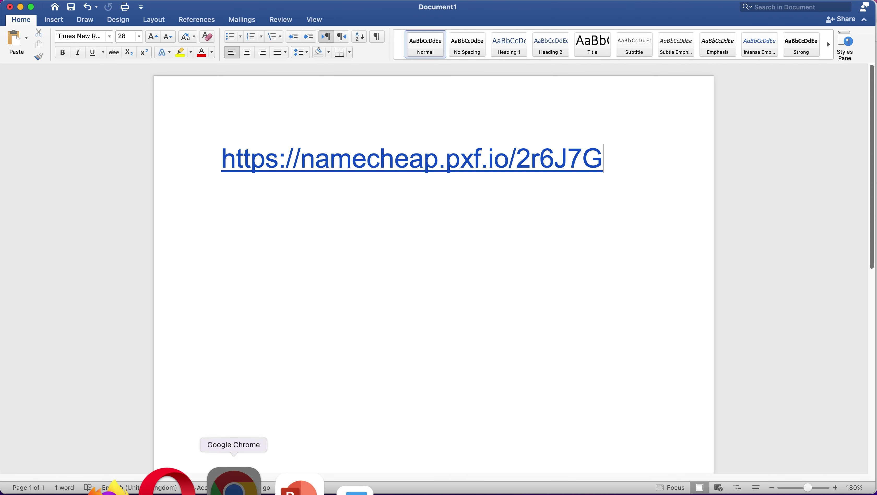
pyautogui.click(231, 485)
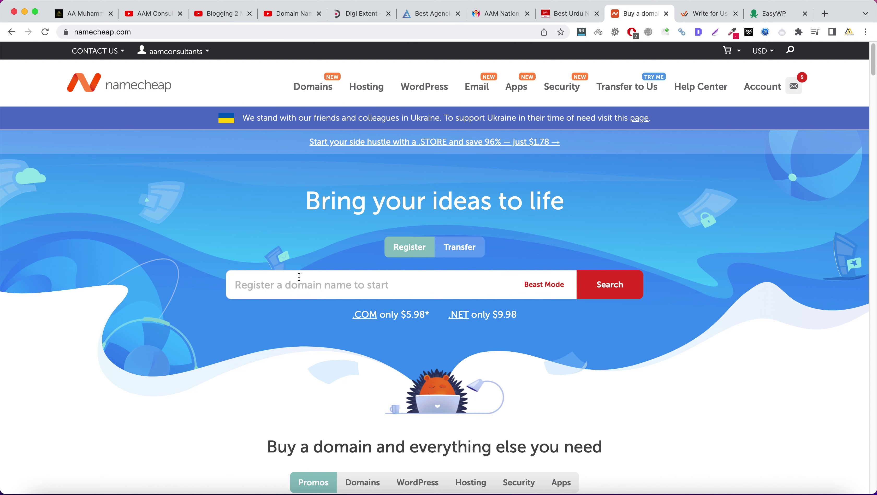
# - Consult the YouTube video on domain name SEO best practices and return to the Namecheap homepage
pyautogui.click(287, 278)
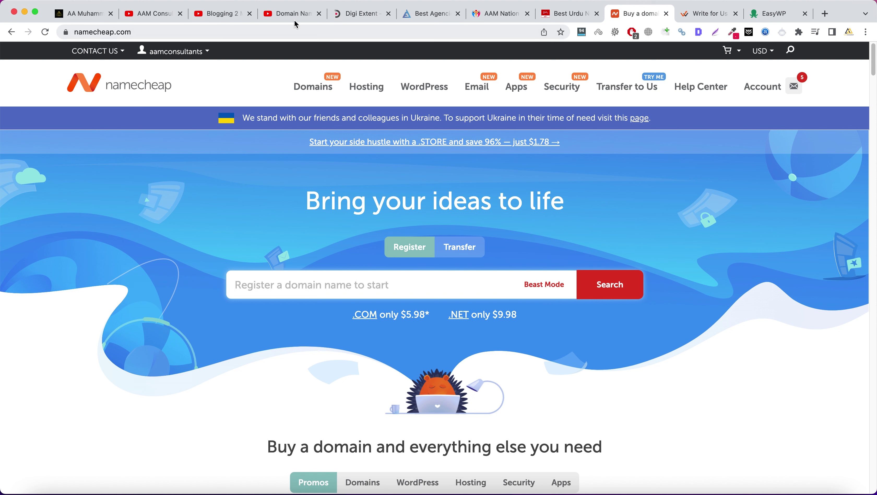
pyautogui.click(291, 14)
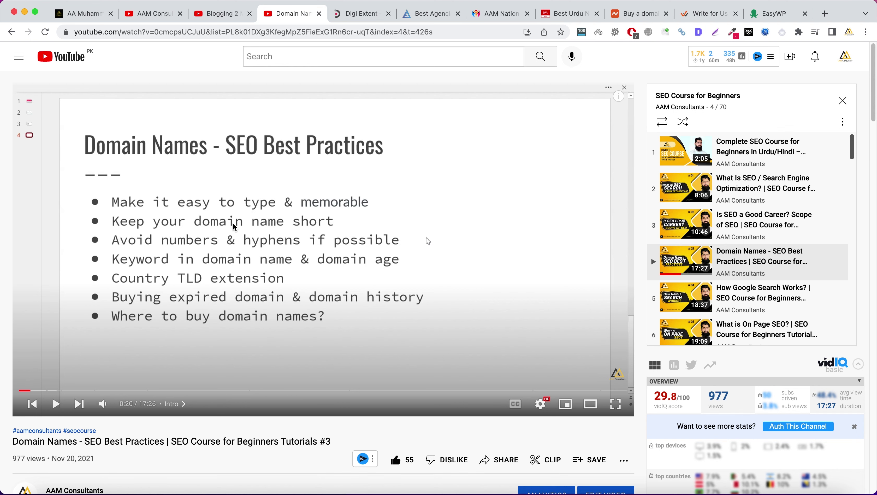
pyautogui.click(623, 14)
# - Search Namecheap for the domain blogic.com
pyautogui.click(265, 287)
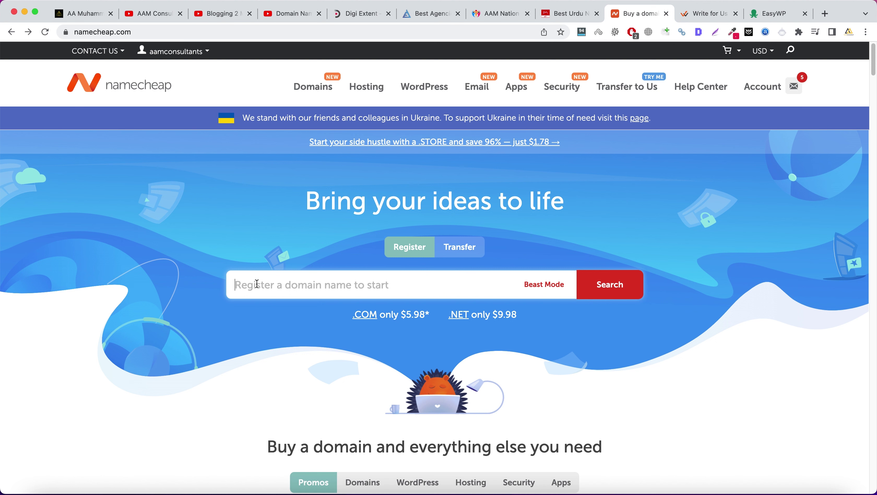
pyautogui.write('blogic.com')
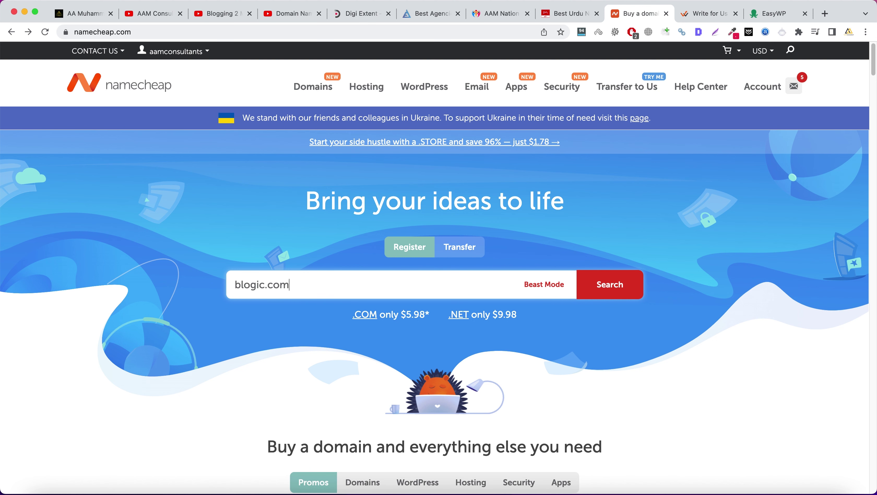
pyautogui.press('Return')
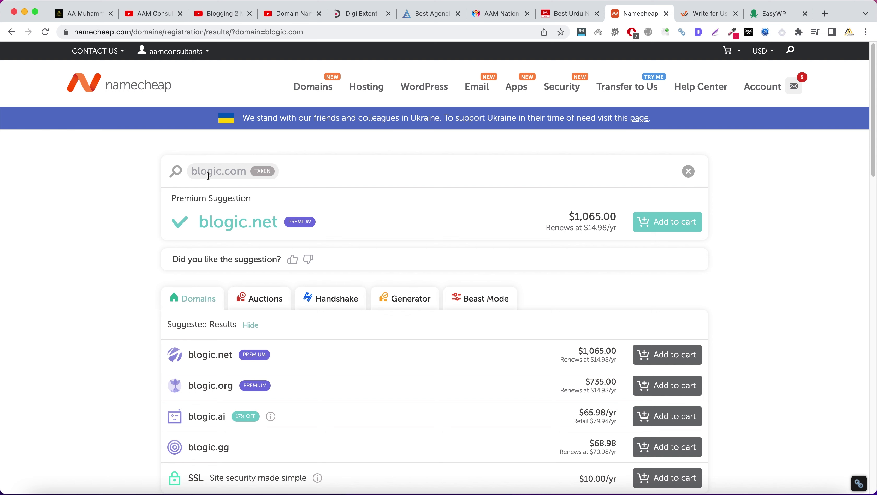
# - Examine the availability and prices of the blogic domain across the suggested and alternative extensions
pyautogui.moveTo(264, 175)
pyautogui.scroll(-5, 113, 290)
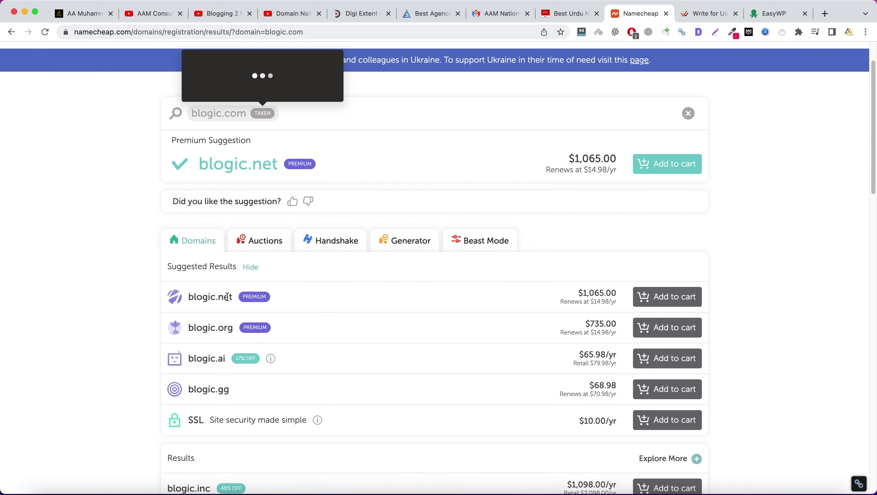
pyautogui.scroll(-9, 227, 300)
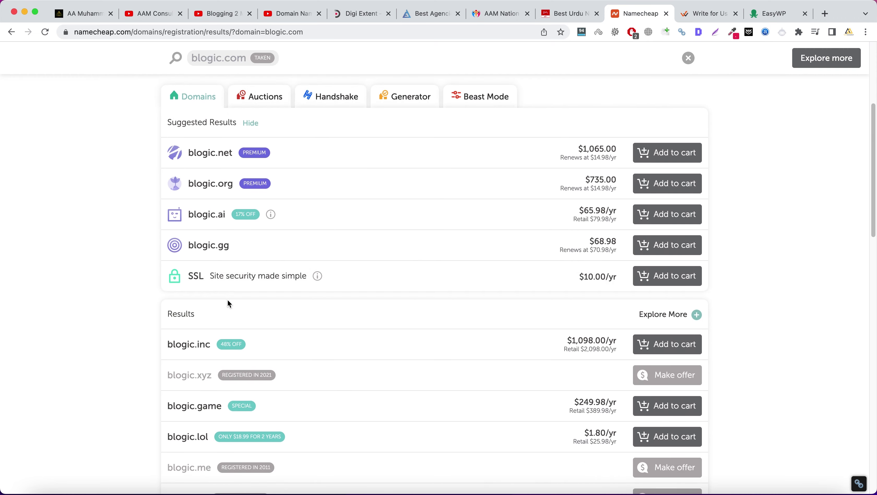
pyautogui.scroll(-15, 246, 317)
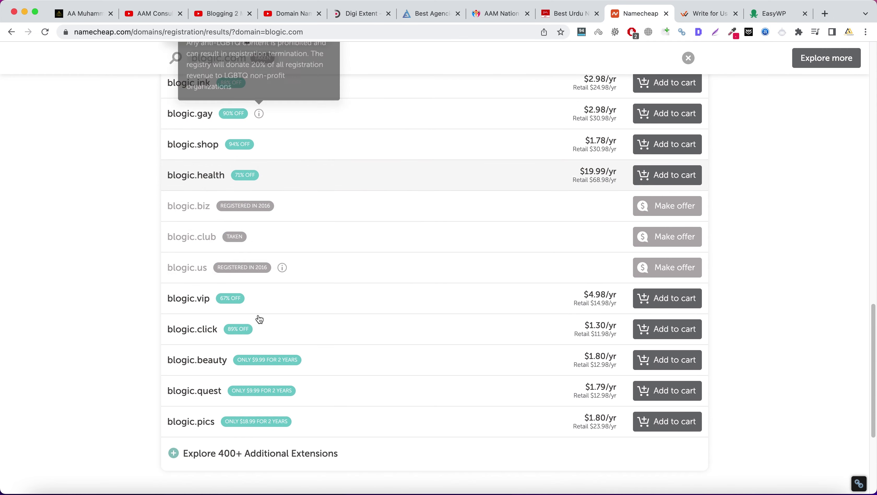
pyautogui.scroll(20, 258, 315)
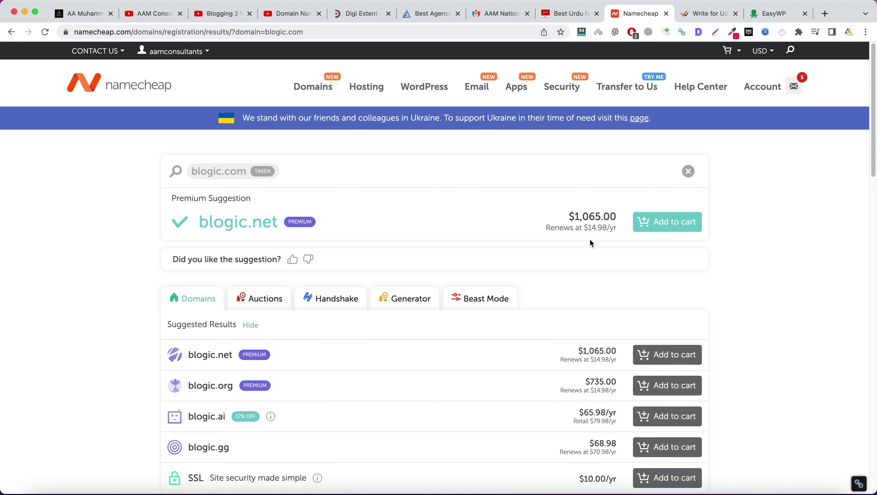
pyautogui.scroll(-1, 294, 260)
pyautogui.scroll(1, 257, 235)
# - Change the domain search to blogic.co.uk and check its availability
pyautogui.click(238, 173)
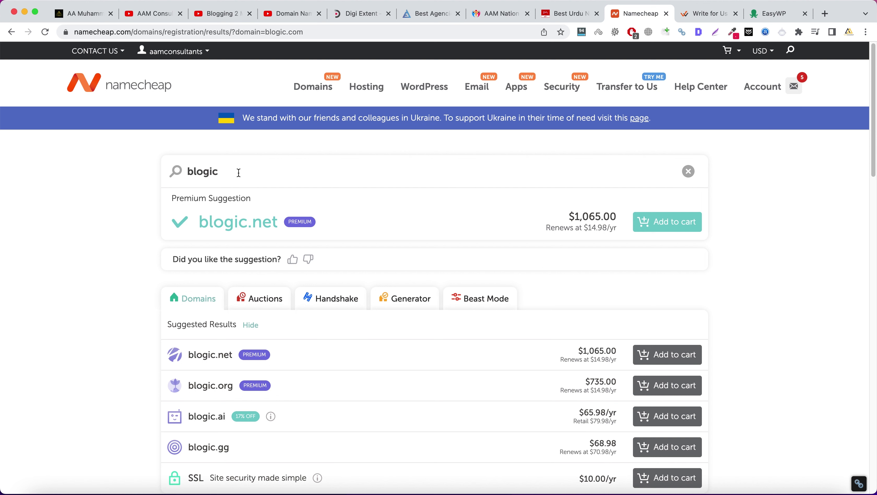
pyautogui.write('.co.uk')
pyautogui.press('Return')
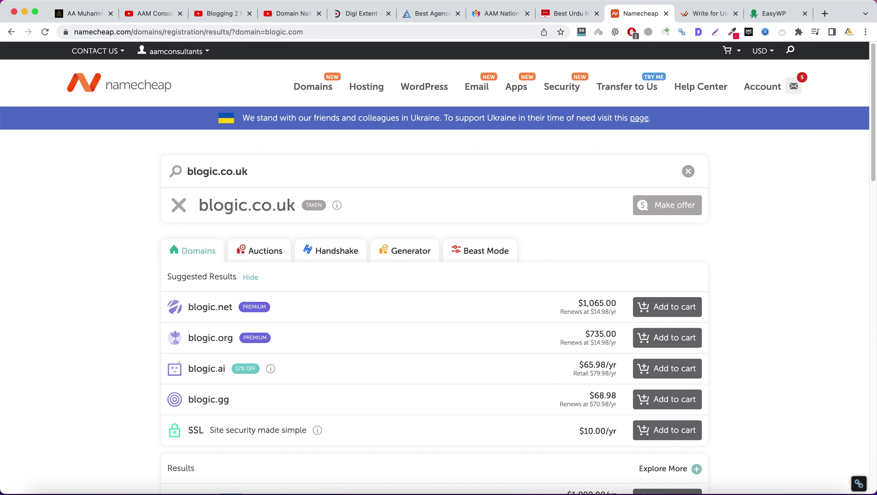
pyautogui.moveTo(269, 176)
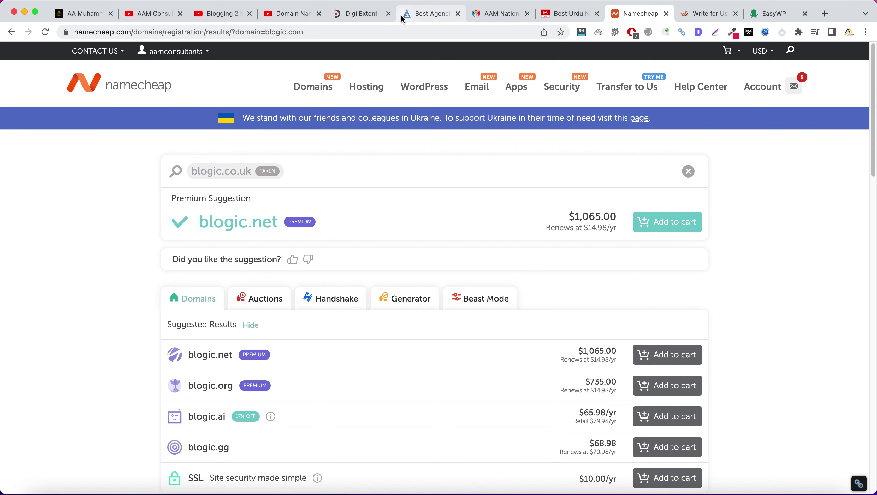
# - Look at the .co.uk web addresses of the Best Agencies, Digi Extent and Web Votes sites as examples
pyautogui.click(420, 15)
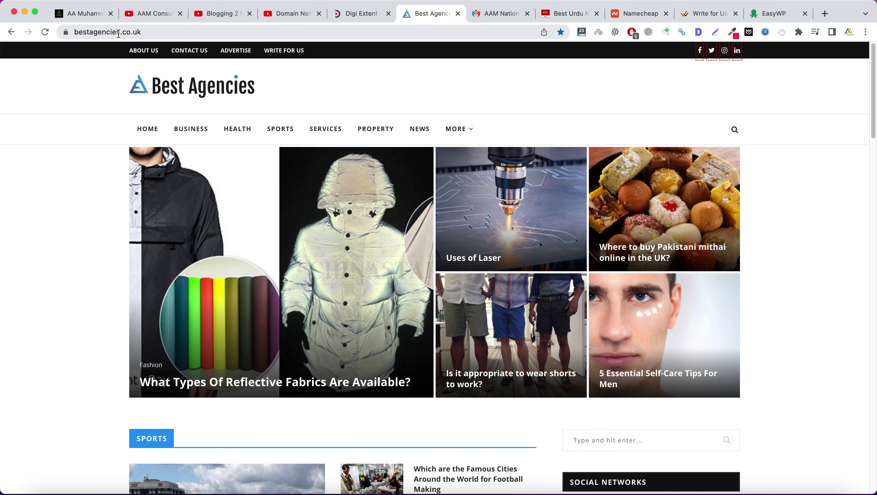
pyautogui.click(369, 19)
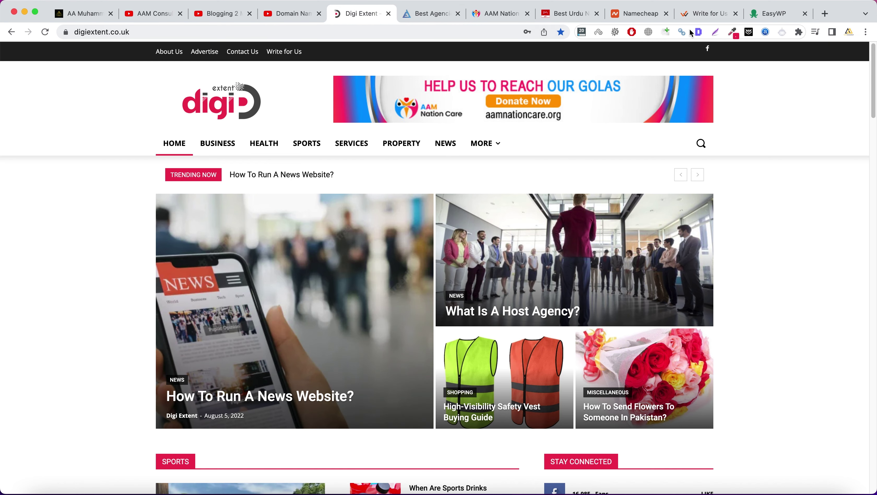
pyautogui.click(695, 19)
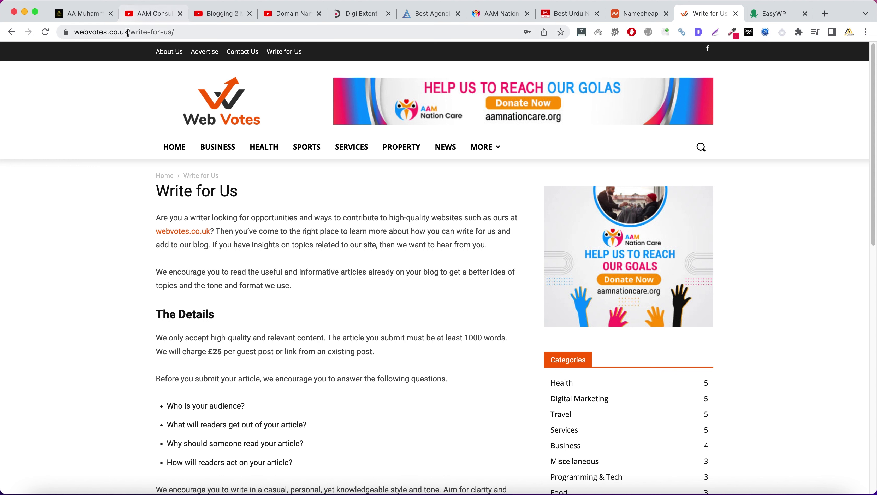
pyautogui.click(350, 16)
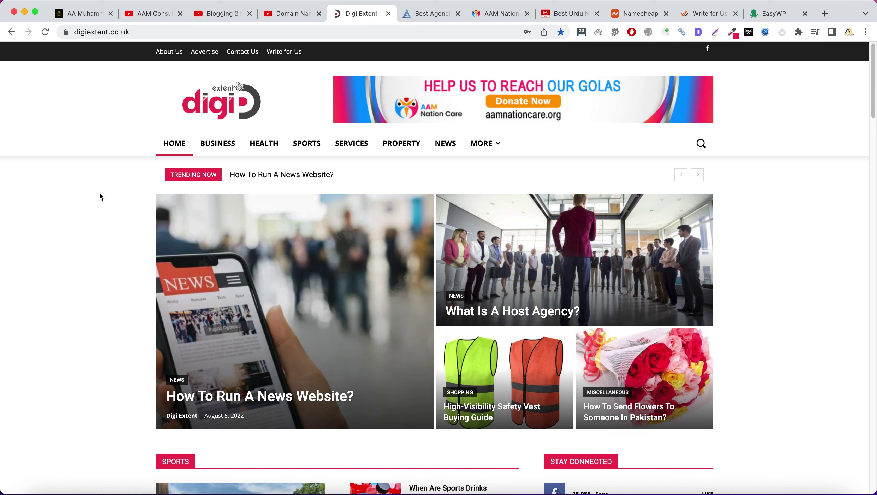
pyautogui.click(111, 32)
pyautogui.click(90, 249)
# - Return to the Namecheap results and search for the domain blogics.co.uk
pyautogui.click(618, 15)
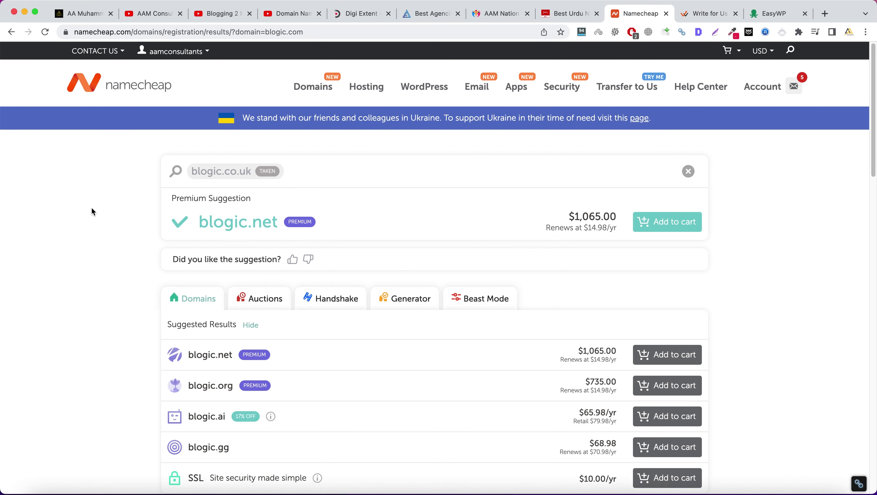
pyautogui.click(220, 171)
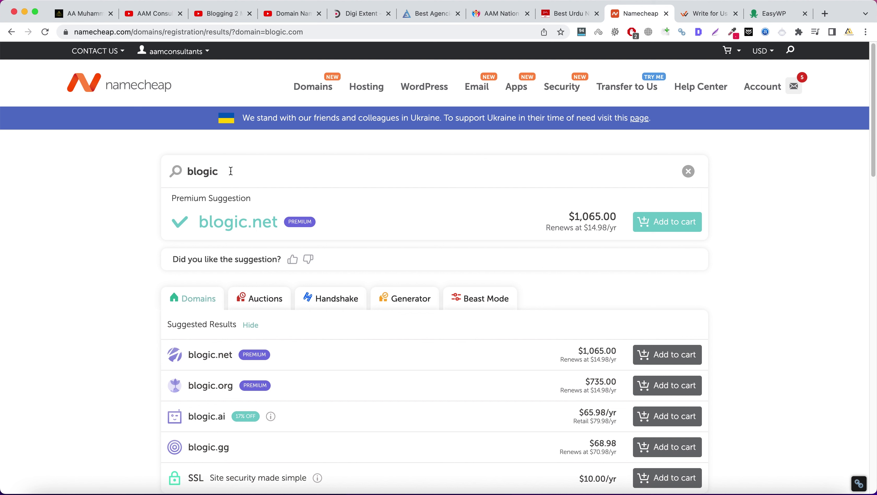
pyautogui.write('s.co.uk')
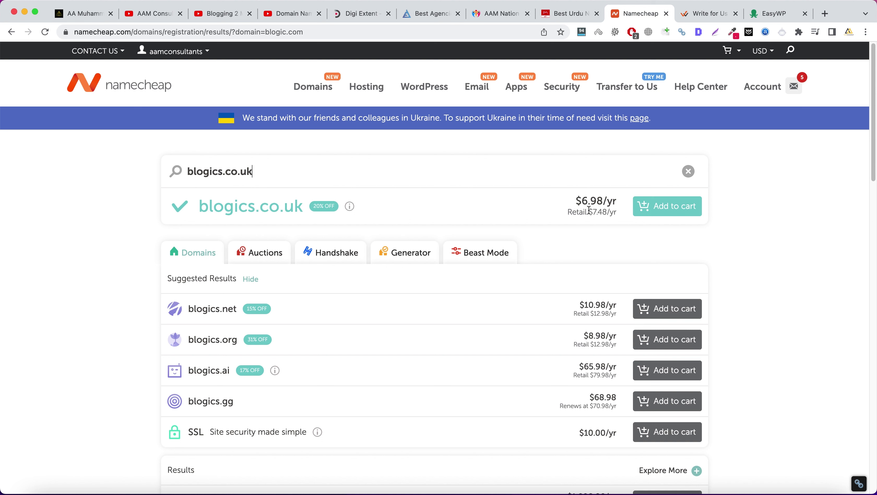
# - Check the yearly and retail prices of blogics.co.uk and add the domain to the cart
pyautogui.moveTo(588, 211); pyautogui.dragTo(606, 212)
pyautogui.click(569, 213)
pyautogui.moveTo(575, 201); pyautogui.dragTo(617, 201)
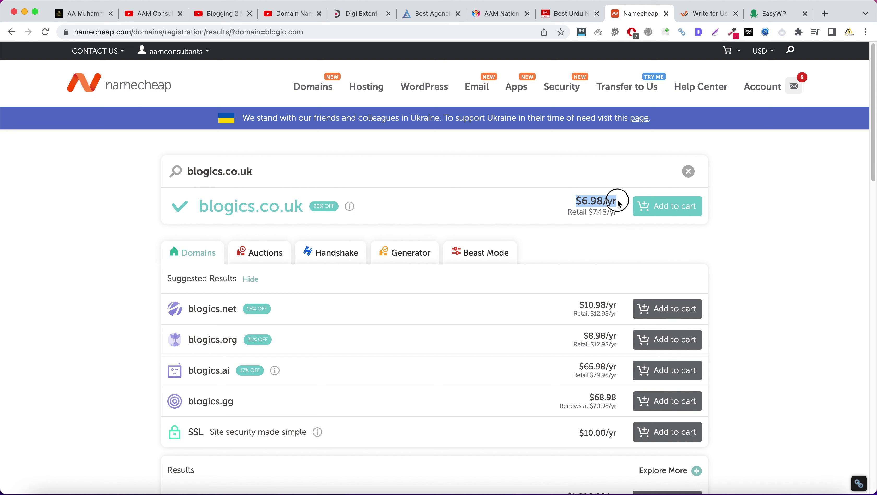
pyautogui.click(576, 214)
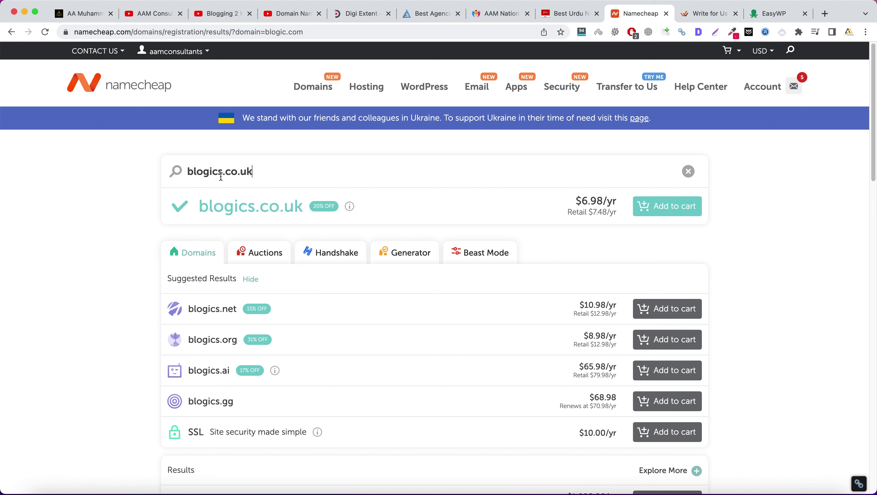
pyautogui.click(672, 212)
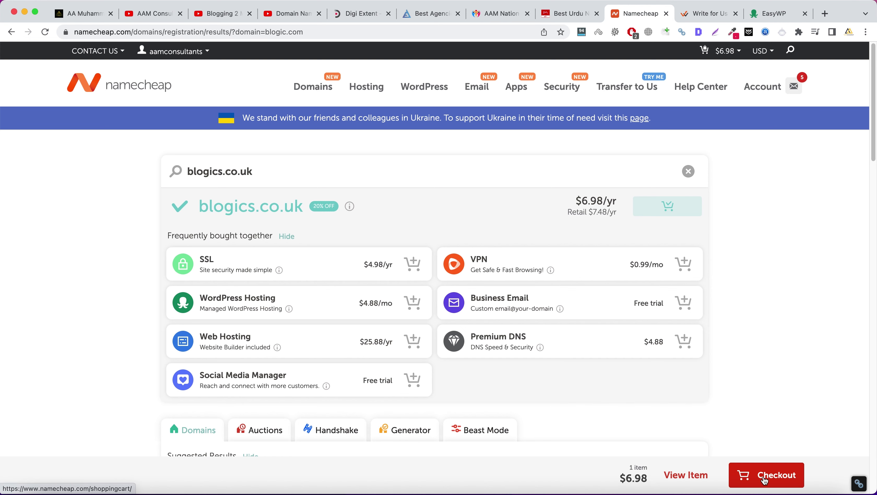
# - Review the registration terms for blogics.co.uk in the cart, keep 1 year registration, and proceed to checkout
pyautogui.click(689, 477)
pyautogui.click(691, 140)
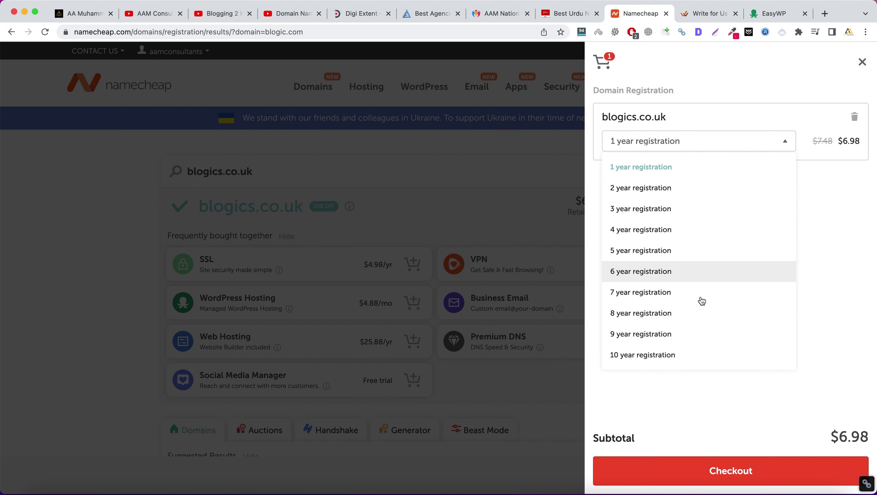
pyautogui.click(828, 263)
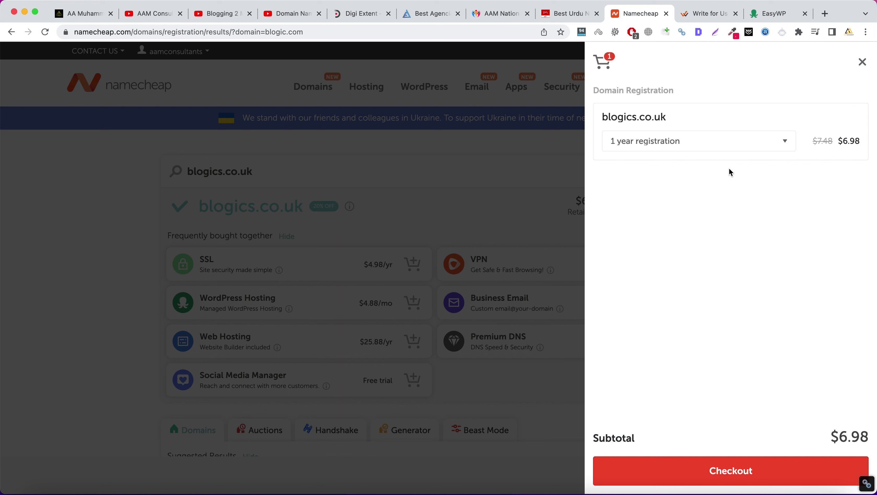
pyautogui.click(688, 460)
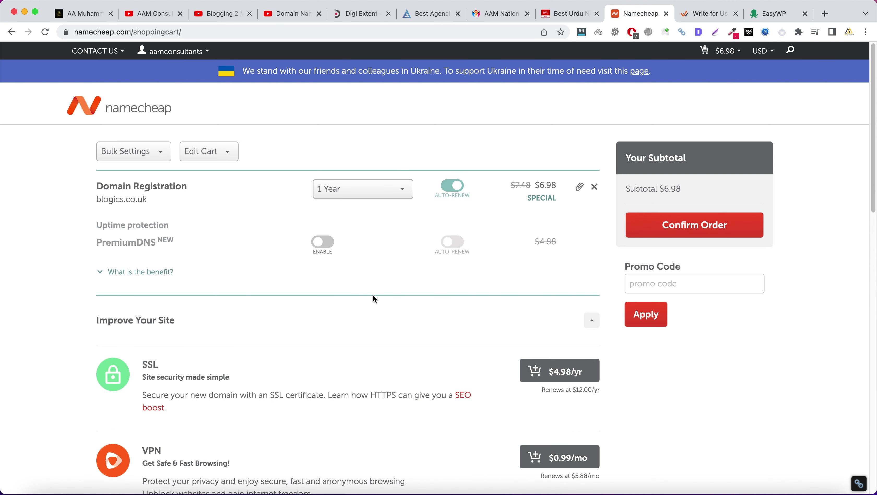
# - Look through the optional add-ons in the shopping cart and confirm the order for blogics.co.uk only
pyautogui.scroll(-1, 360, 289)
pyautogui.scroll(-12, 297, 269)
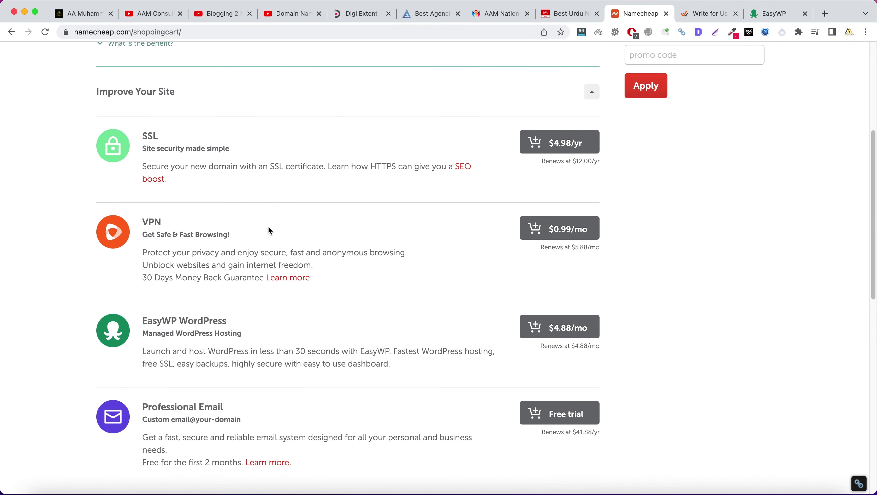
pyautogui.scroll(-8, 273, 237)
pyautogui.scroll(20, 274, 237)
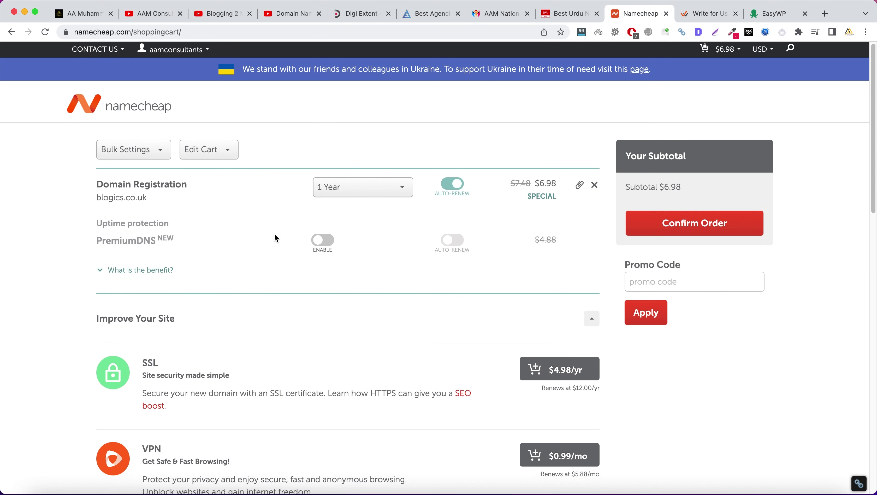
pyautogui.click(691, 232)
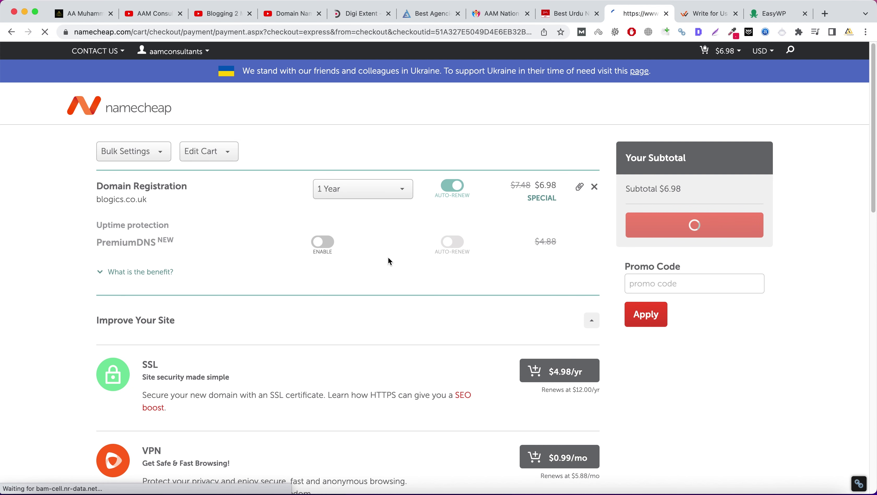
# - Review the order's registrant contact, payment method, renewal settings and receipt details before paying
pyautogui.scroll(-2, 386, 253)
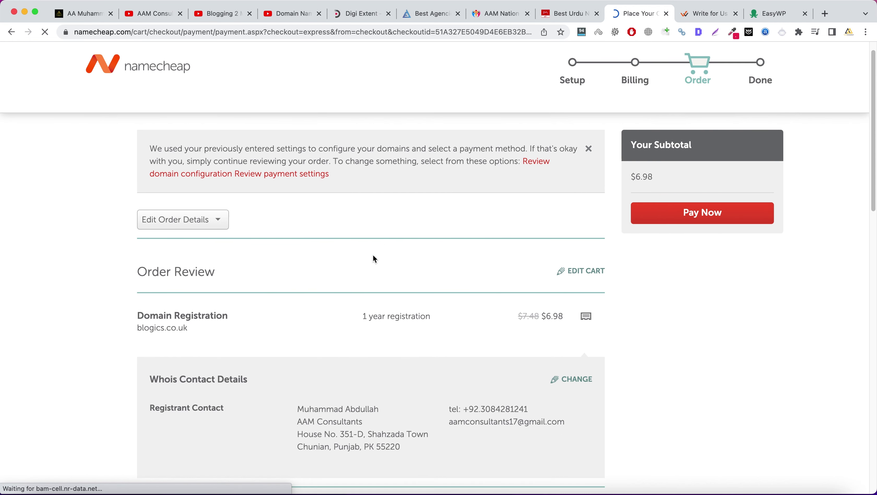
pyautogui.scroll(-5, 372, 256)
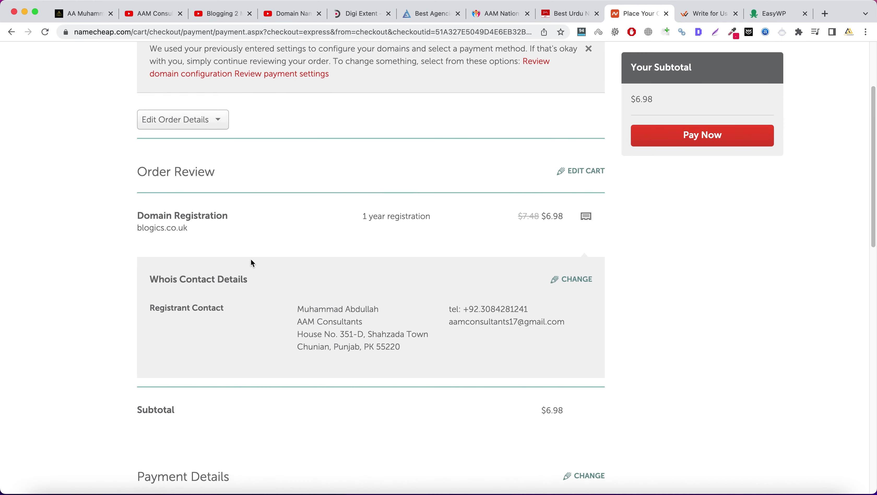
pyautogui.scroll(-8, 235, 260)
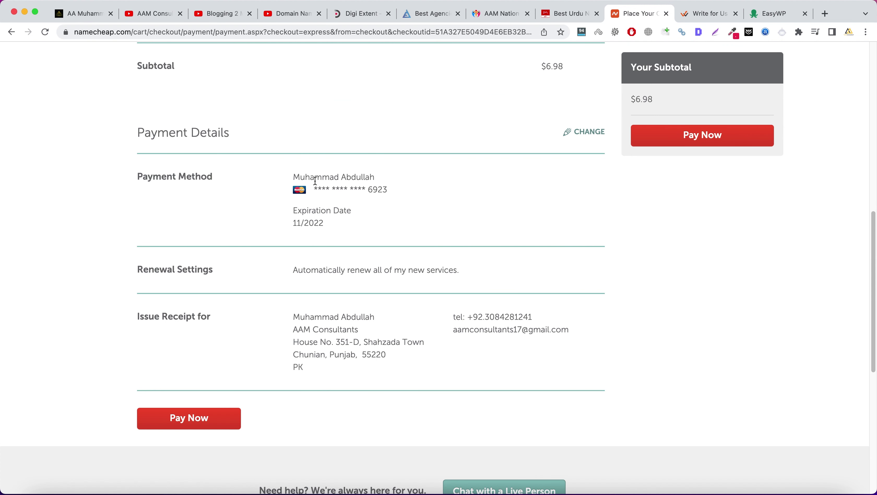
# - Recheck the order, contact and payment details for blogics.co.uk and pay for the 1 year registration
pyautogui.scroll(5, 341, 212)
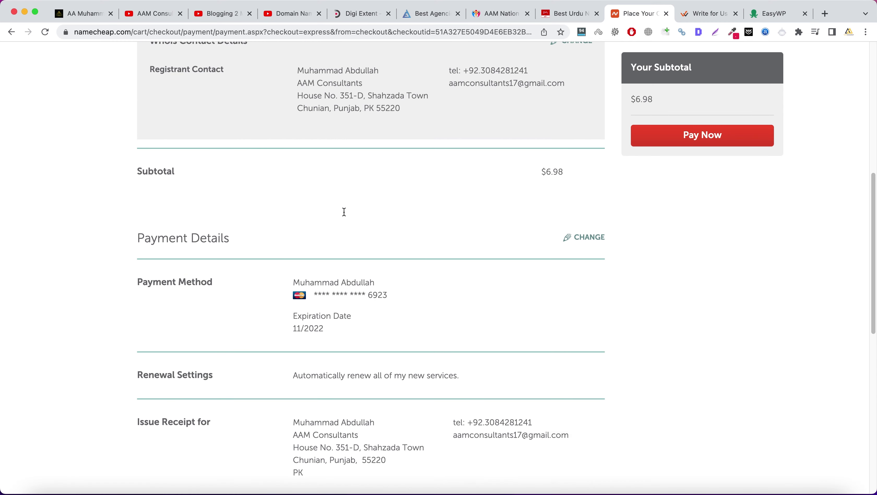
pyautogui.scroll(10, 340, 213)
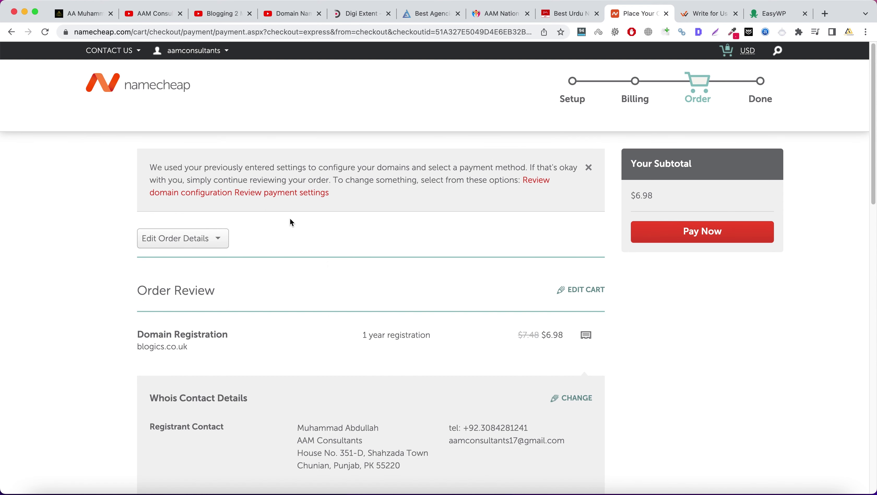
pyautogui.scroll(-13, 288, 227)
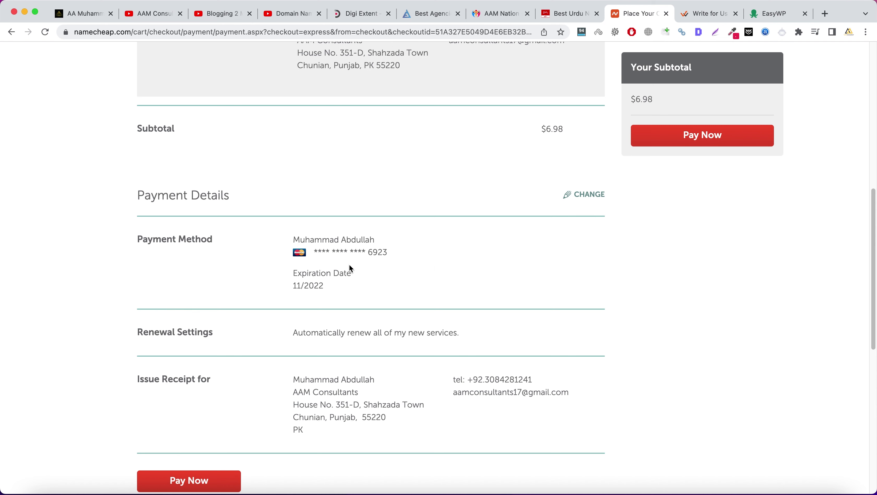
pyautogui.scroll(10, 561, 270)
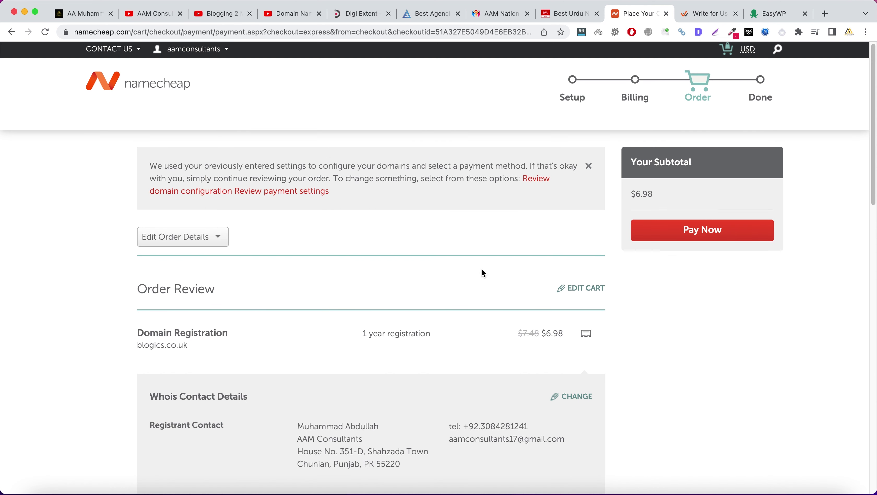
pyautogui.scroll(-10, 482, 271)
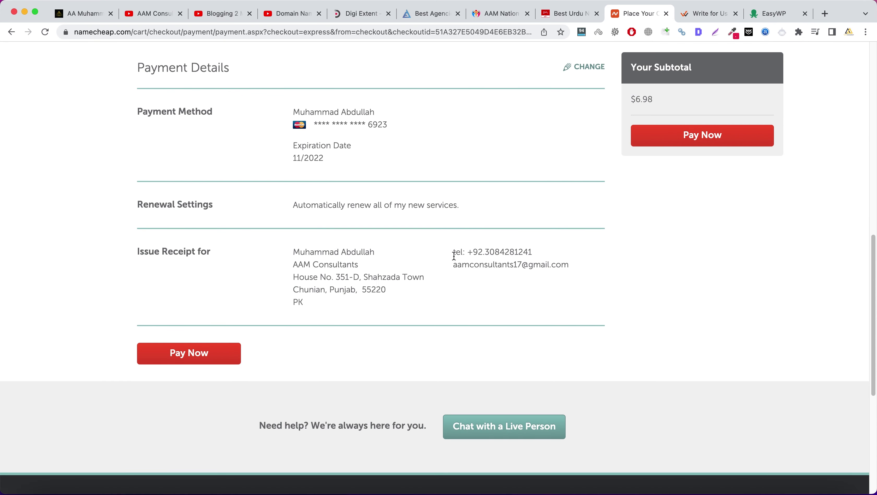
pyautogui.scroll(3, 454, 257)
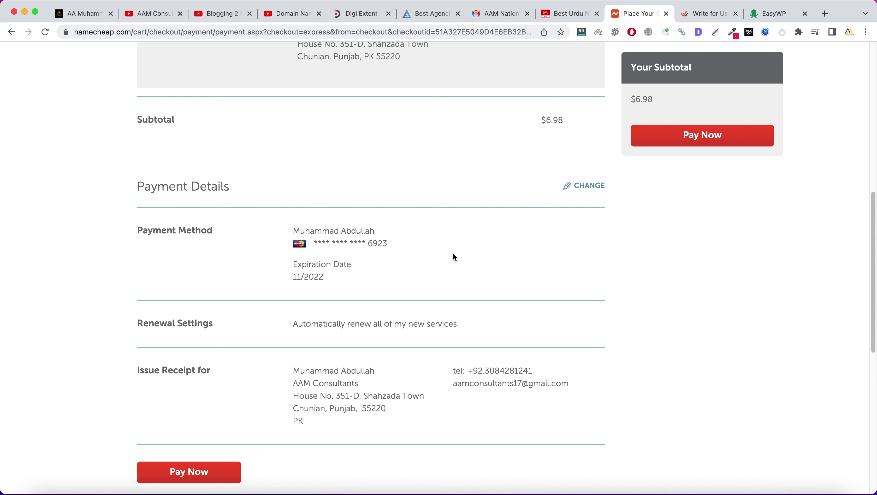
pyautogui.scroll(10, 453, 256)
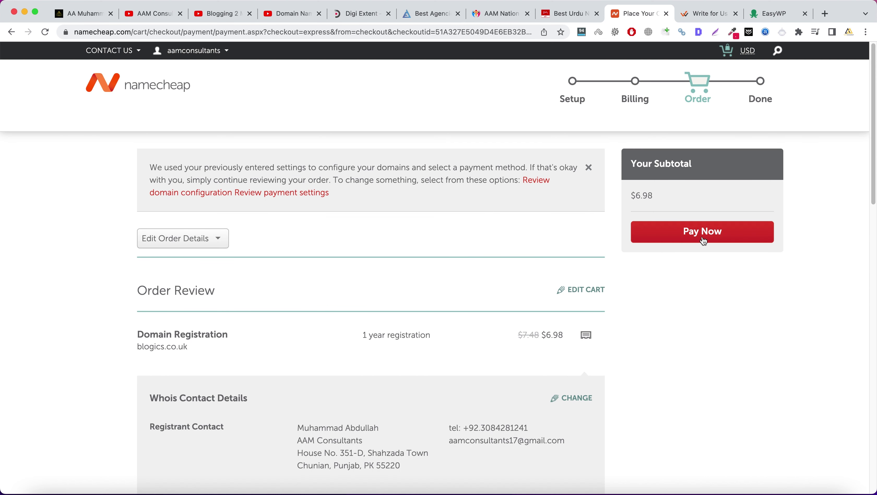
pyautogui.click(703, 239)
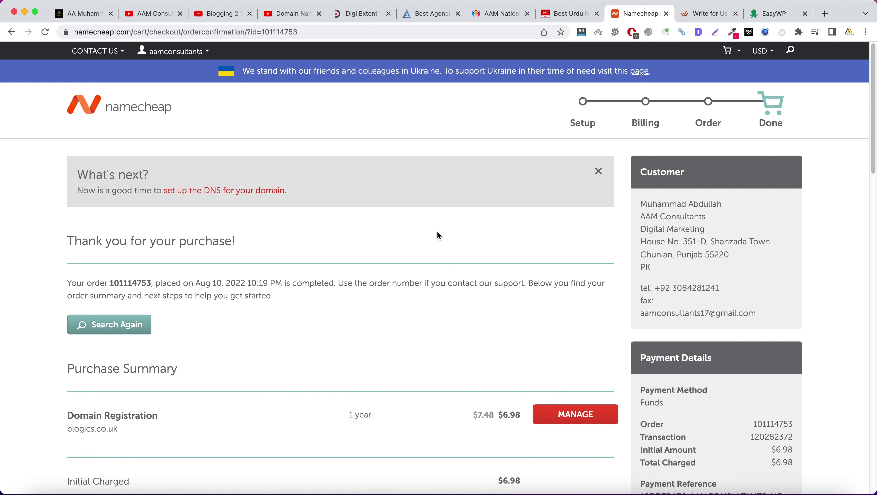
# - Check the purchase summary and open the management page of blogics.co.uk to view its domain details
pyautogui.scroll(-4, 430, 256)
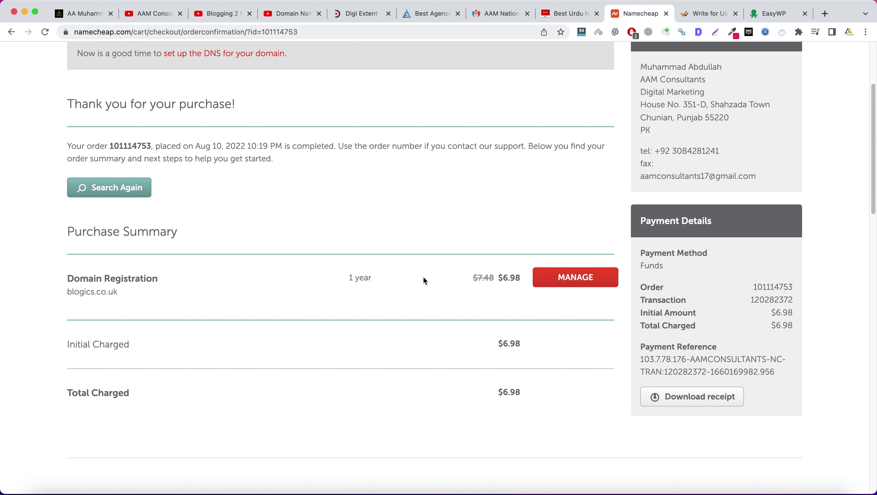
pyautogui.click(588, 276)
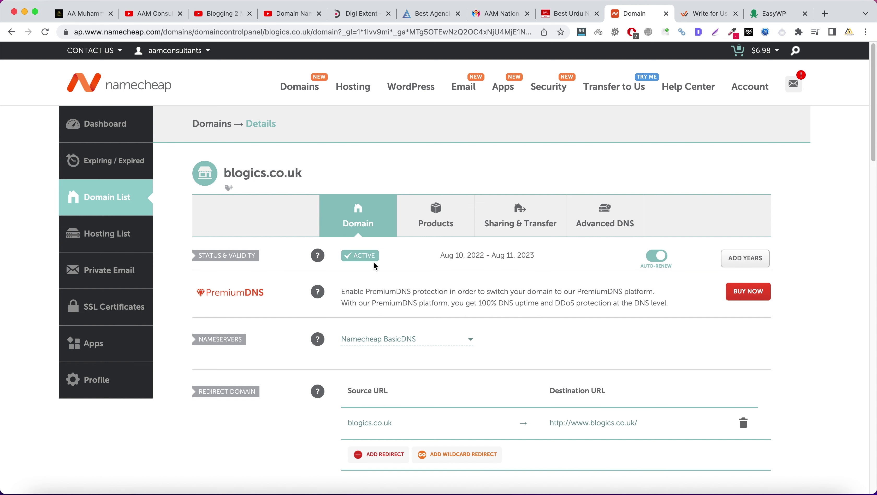
pyautogui.scroll(-3, 370, 262)
pyautogui.scroll(3, 475, 236)
# - Open Namecheap's WordPress Hosting page and compare the yearly EasyWP Starter, Turbo and Supersonic plans
pyautogui.moveTo(353, 87)
pyautogui.click(367, 142)
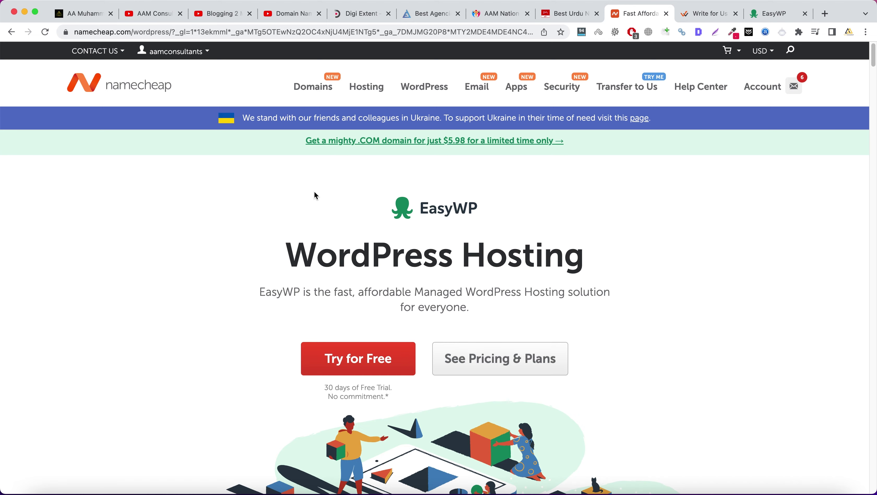
pyautogui.scroll(-20, 311, 192)
pyautogui.scroll(-7, 254, 215)
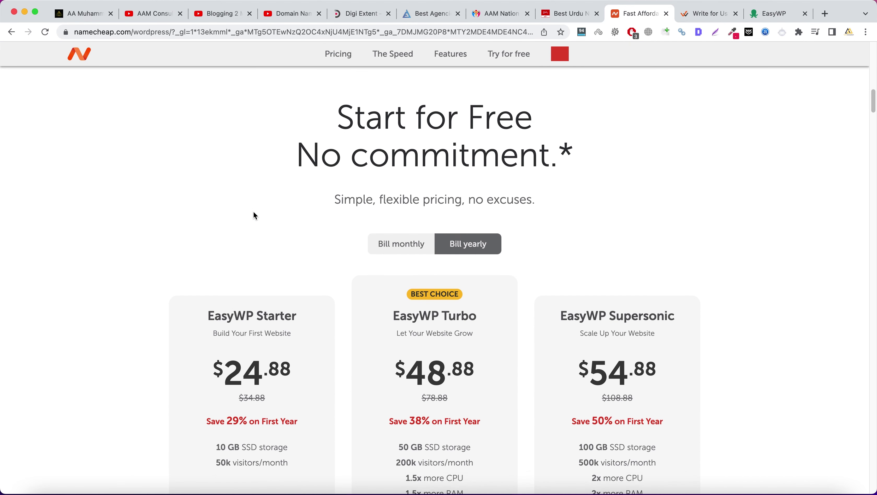
pyautogui.scroll(6, 357, 225)
pyautogui.scroll(15, 346, 218)
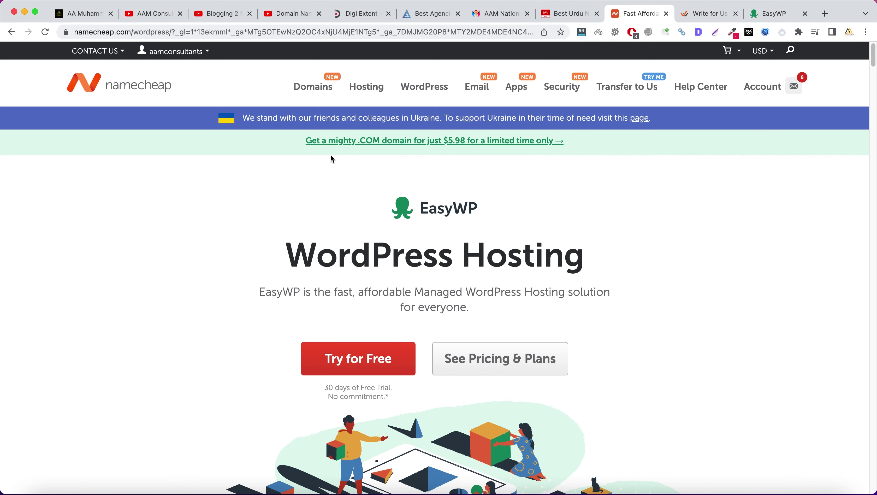
pyautogui.moveTo(366, 87)
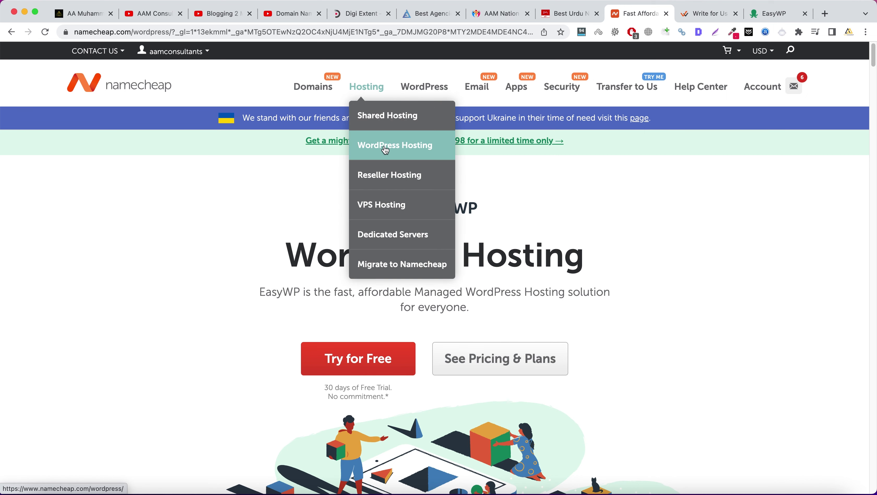
pyautogui.scroll(-15, 196, 238)
pyautogui.scroll(-7, 201, 239)
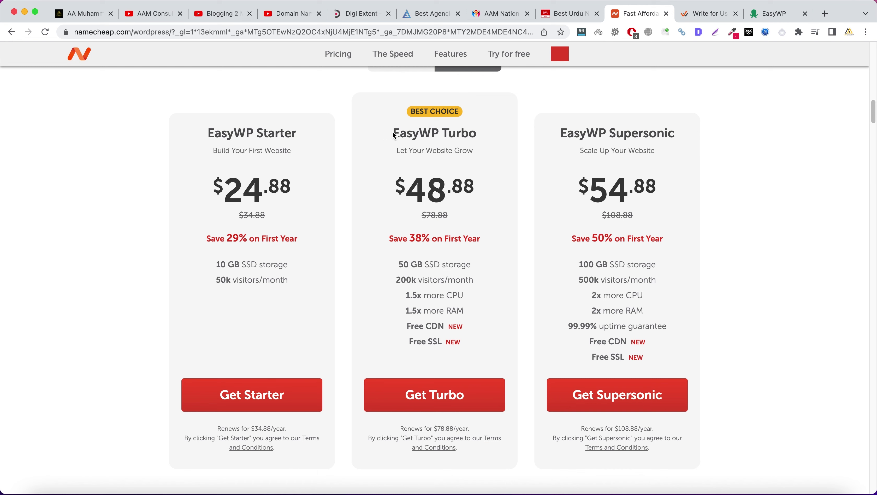
pyautogui.scroll(3, 393, 131)
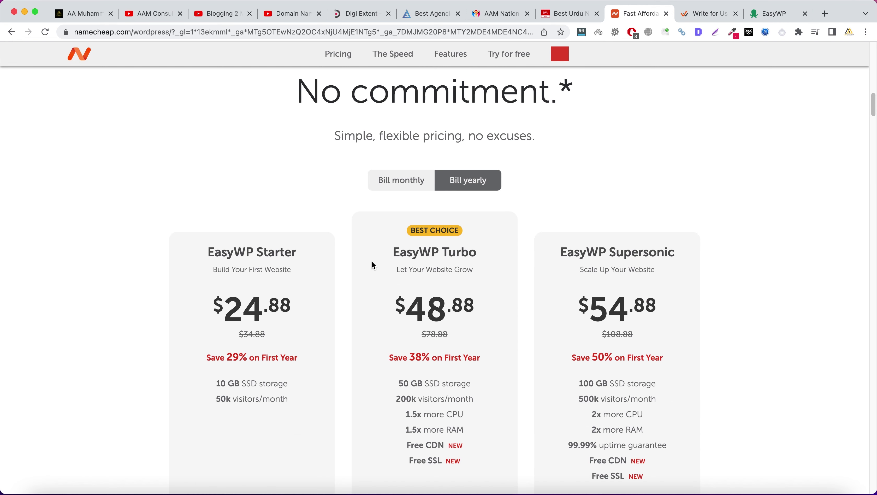
pyautogui.scroll(-4, 373, 265)
# - Examine the EasyWP Turbo plan's storage, visitor limit, CPU, free SSL and CDN features, and its discounted and regular prices
pyautogui.moveTo(388, 124); pyautogui.dragTo(483, 123)
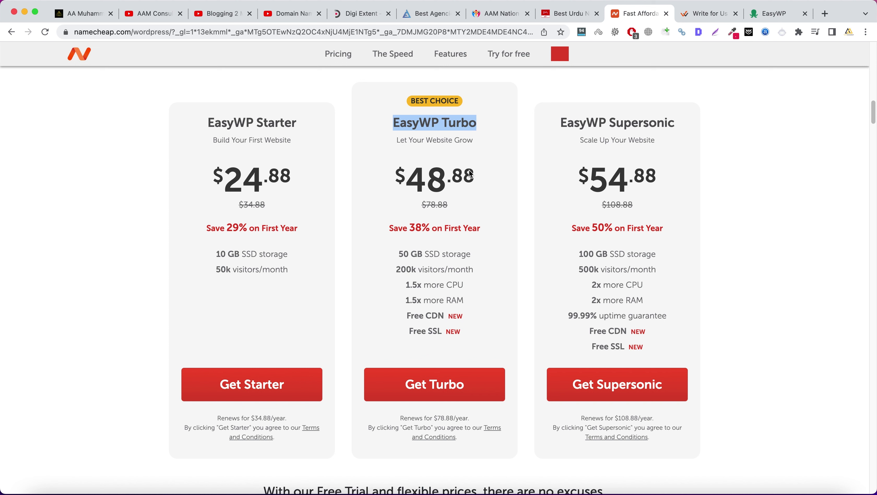
pyautogui.moveTo(397, 255); pyautogui.dragTo(473, 255)
pyautogui.moveTo(412, 269); pyautogui.dragTo(476, 269)
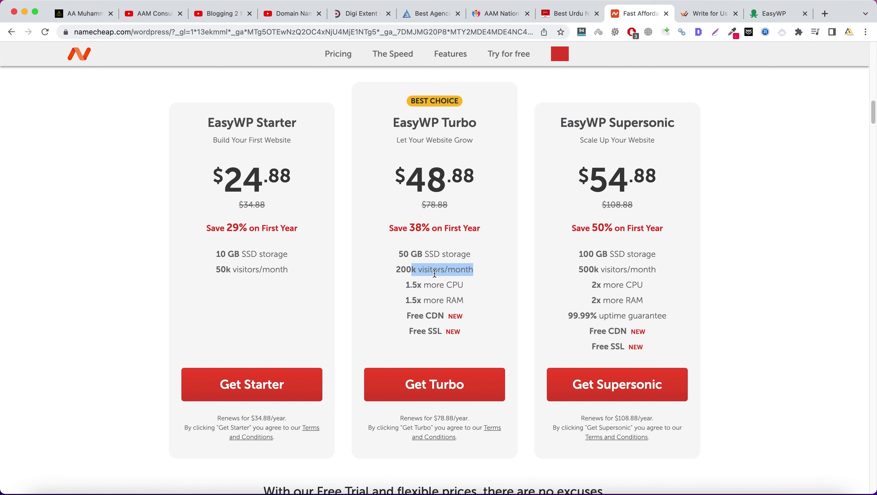
pyautogui.click(410, 285)
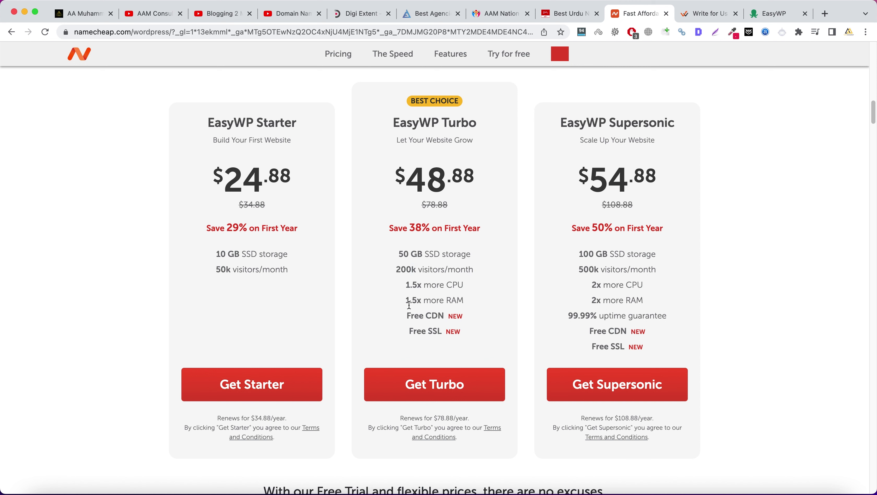
pyautogui.moveTo(408, 329); pyautogui.dragTo(462, 333)
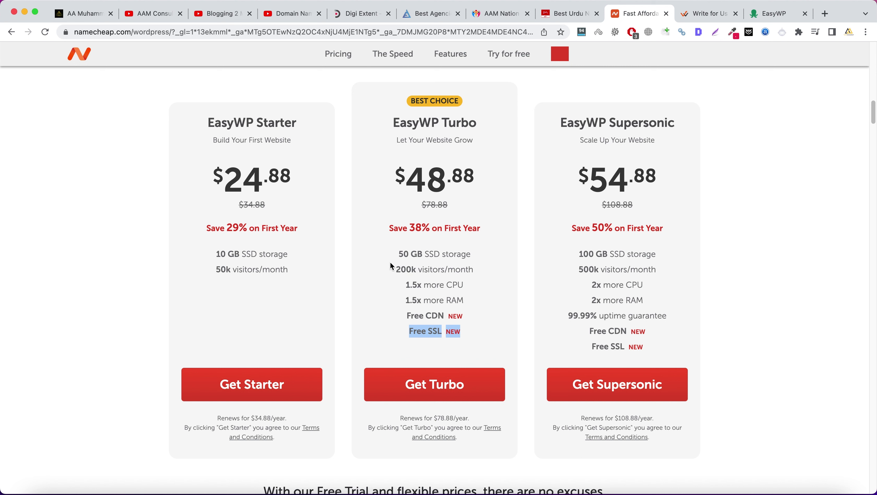
pyautogui.click(421, 313)
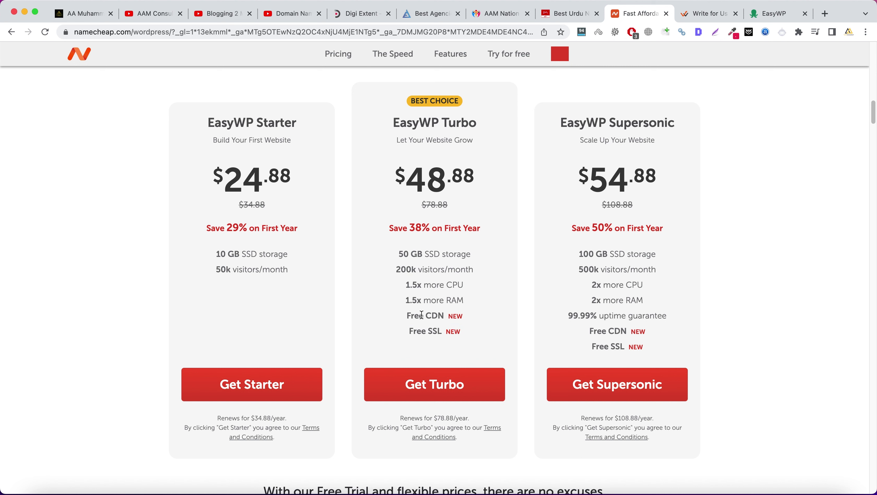
pyautogui.moveTo(395, 176); pyautogui.dragTo(478, 179)
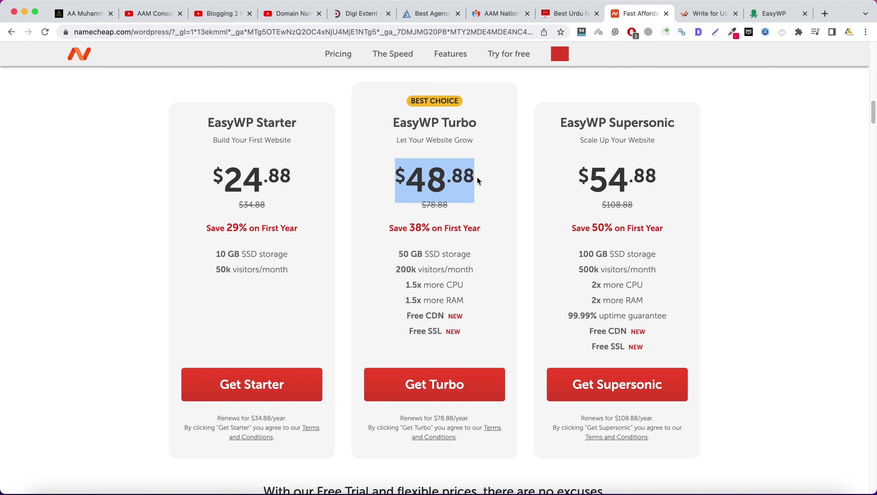
pyautogui.click(478, 180)
pyautogui.click(423, 206)
pyautogui.moveTo(424, 206)
pyautogui.mouseDown()
pyautogui.moveTo(448, 205)
pyautogui.moveTo(440, 210)
pyautogui.mouseUp()
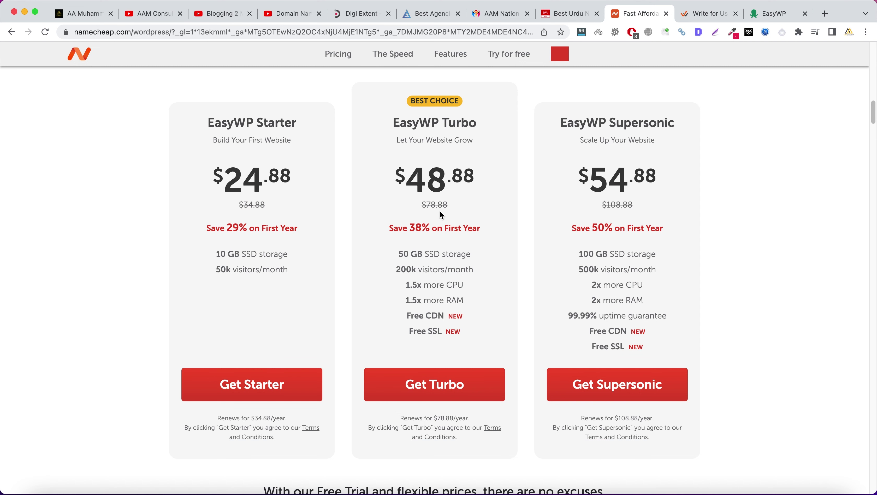
# - Switch to the EasyWP dashboard and look through the list of hosted websites and their plans
pyautogui.click(762, 20)
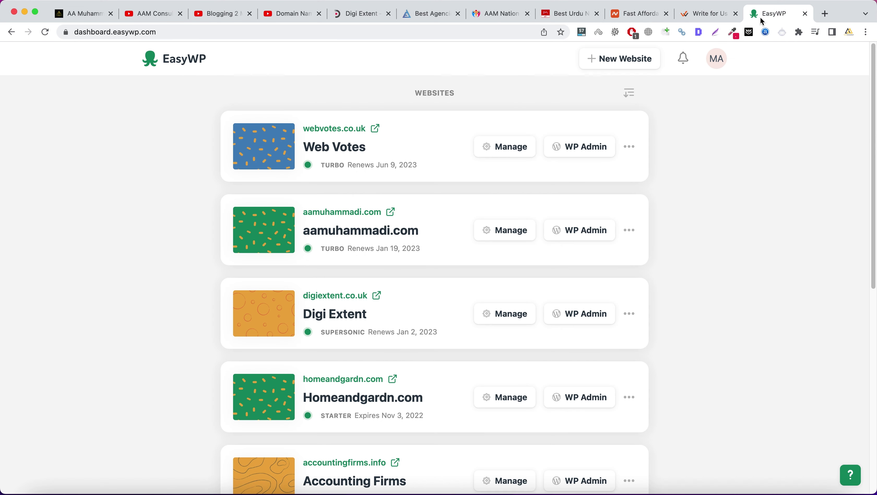
pyautogui.scroll(-3, 192, 239)
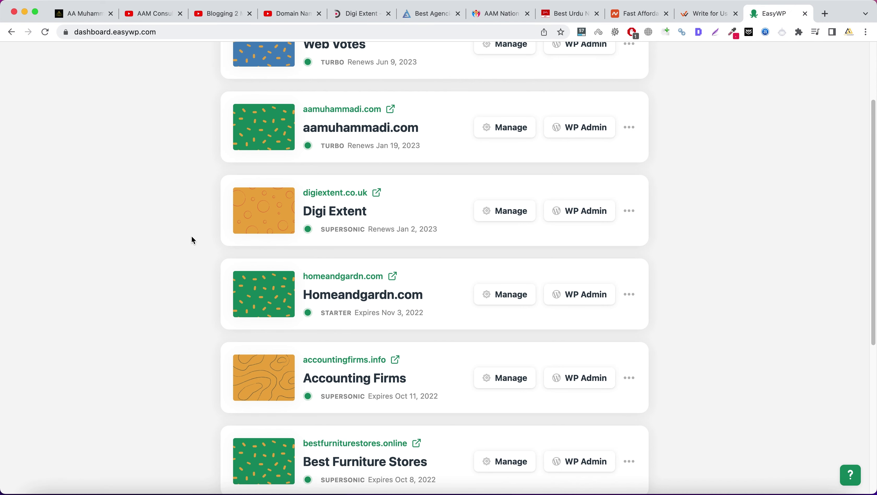
pyautogui.scroll(-5, 192, 237)
pyautogui.scroll(10, 191, 237)
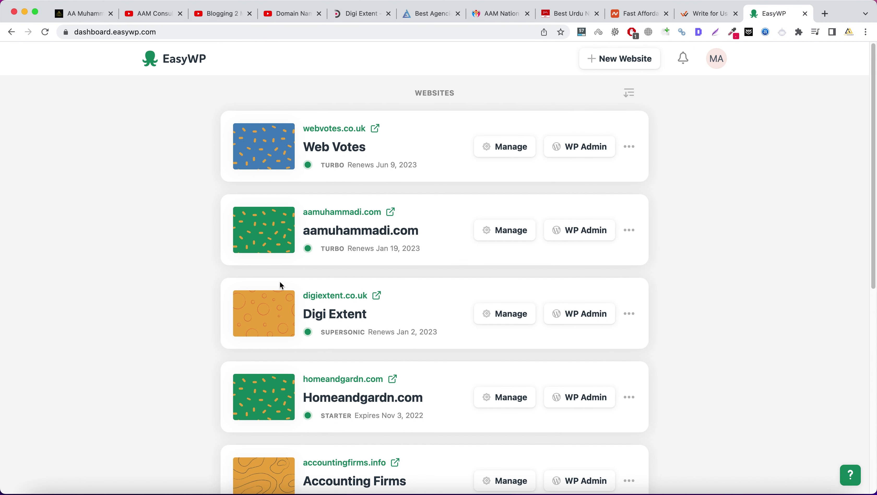
# - Open the WordPress admin of Digi Extent, return to the EasyWP dashboard, and review the site's management overview
pyautogui.click(578, 323)
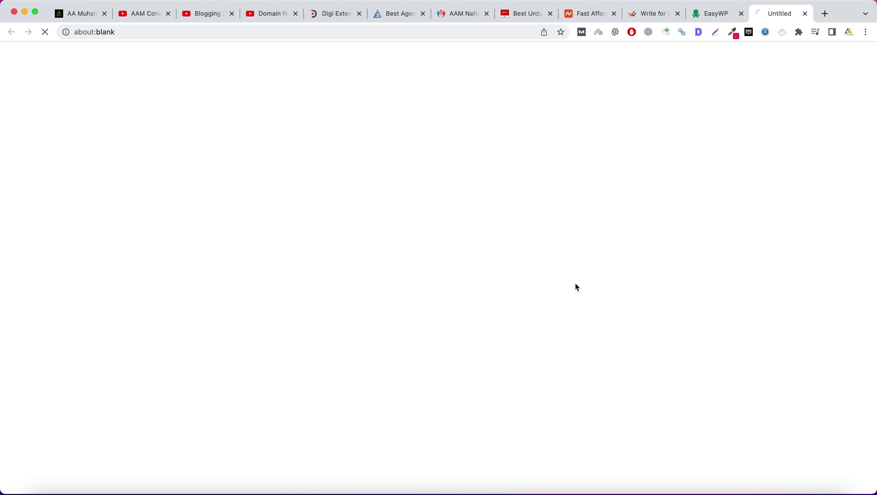
pyautogui.click(696, 15)
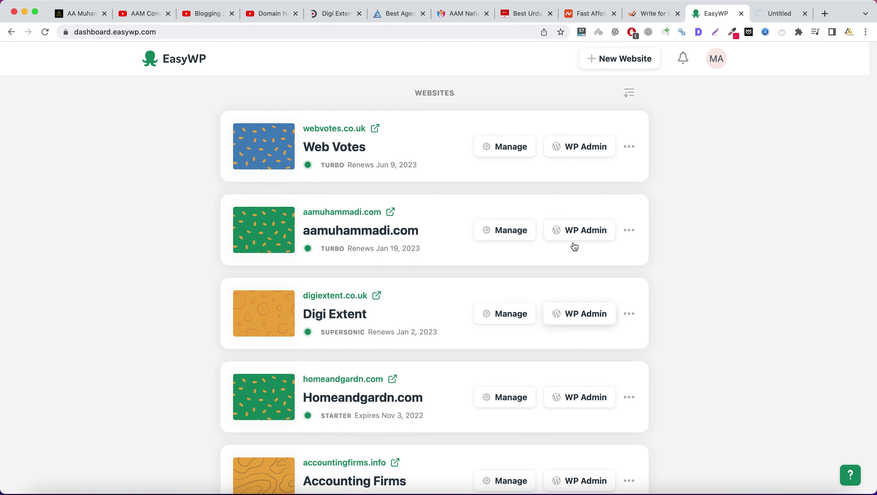
pyautogui.click(512, 315)
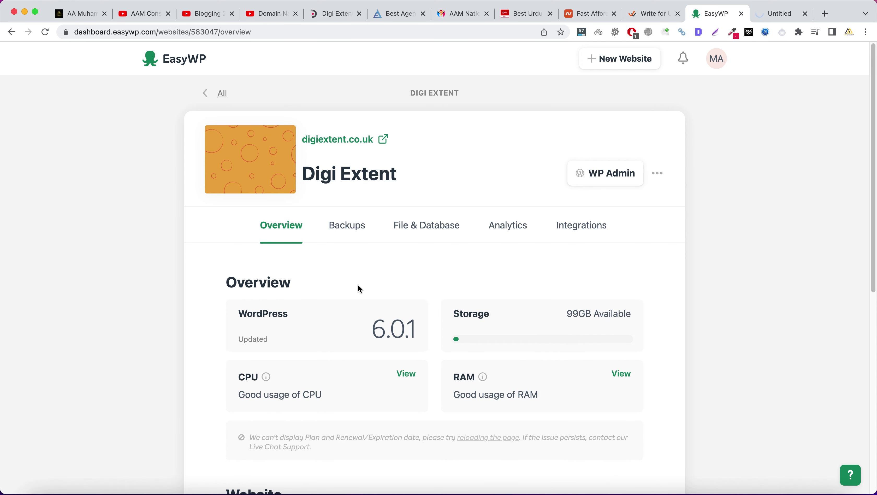
pyautogui.scroll(-10, 359, 287)
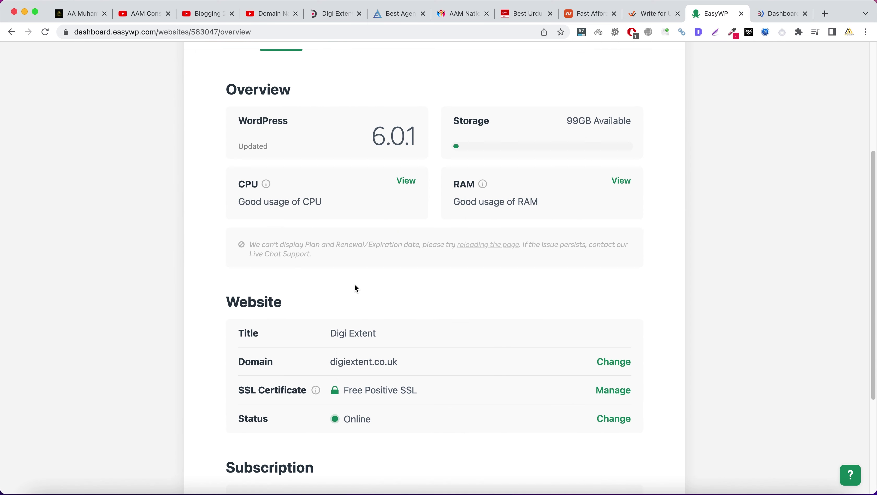
pyautogui.scroll(10, 352, 278)
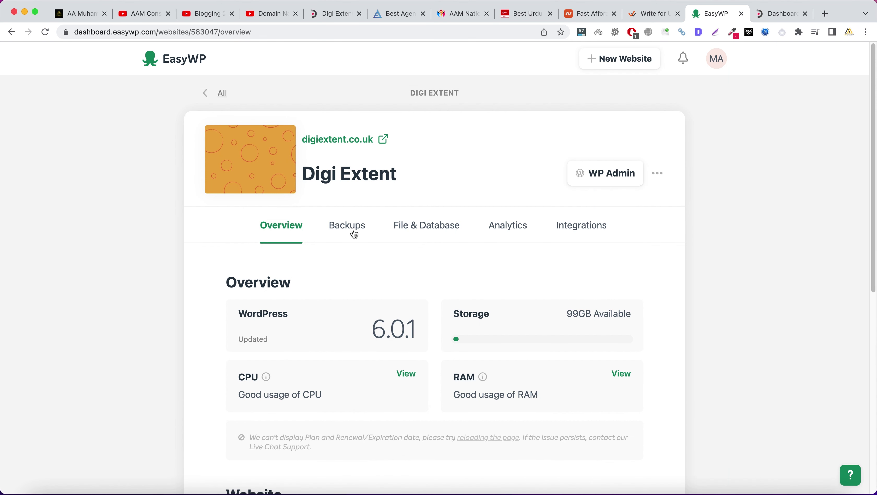
# - Review the backups of the Digi Extent site and return to Namecheap's WordPress Hosting page
pyautogui.click(354, 229)
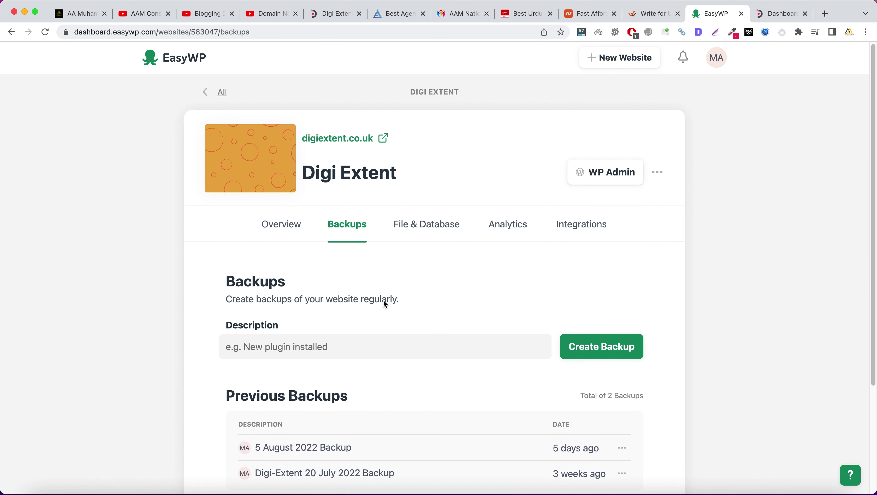
pyautogui.scroll(-2, 383, 298)
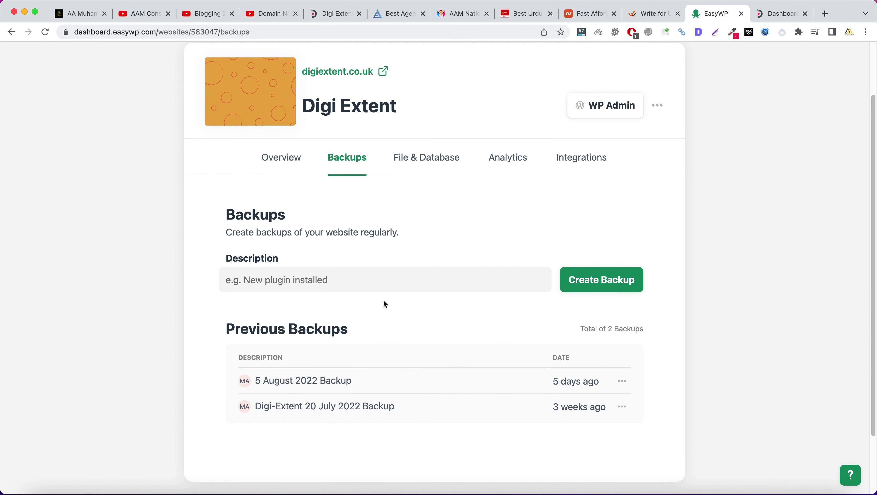
pyautogui.scroll(2, 407, 284)
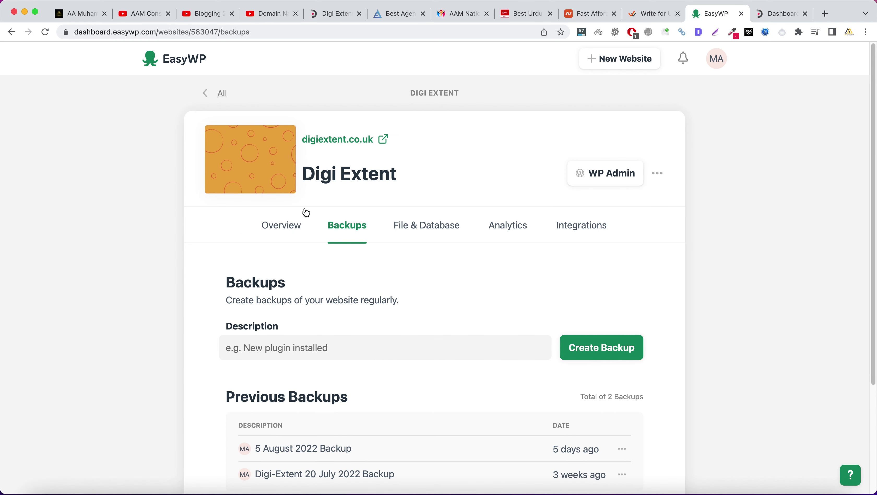
pyautogui.click(590, 13)
pyautogui.scroll(10, 301, 142)
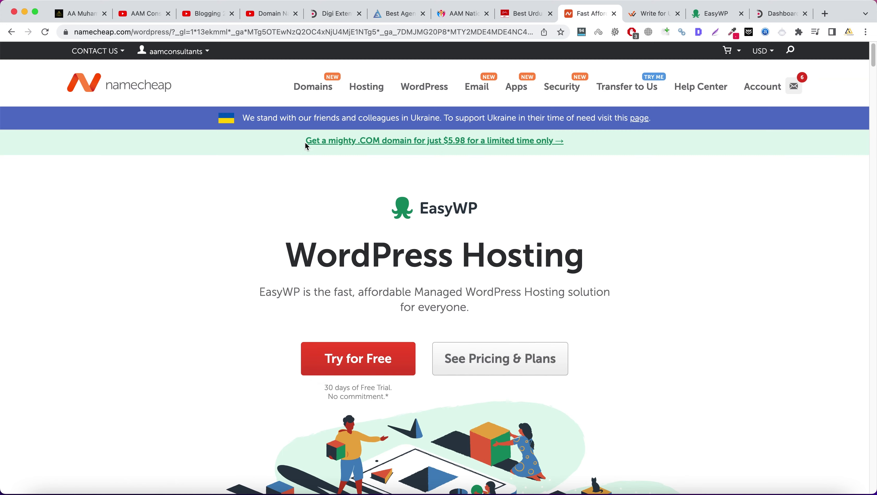
# - Open Namecheap's Shared Hosting page and examine the Stellar plans' features and prices, including the Stellar Plus first-year and renewal costs
pyautogui.click(376, 115)
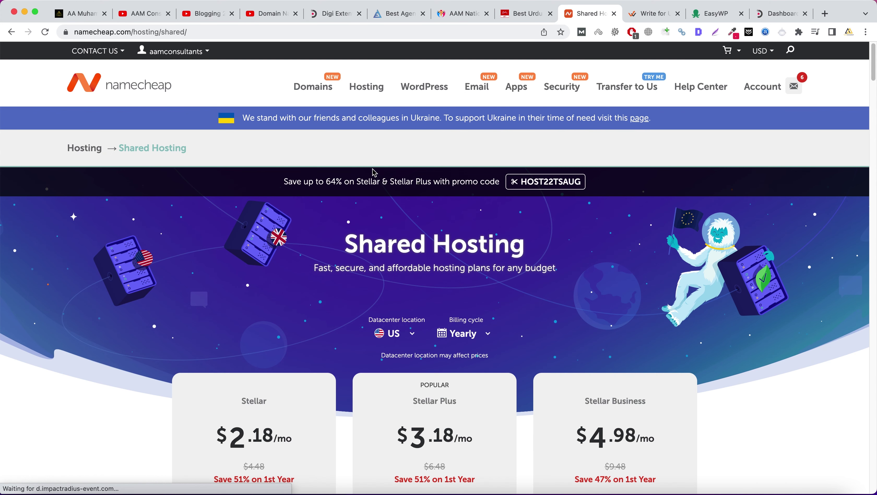
pyautogui.scroll(-6, 374, 172)
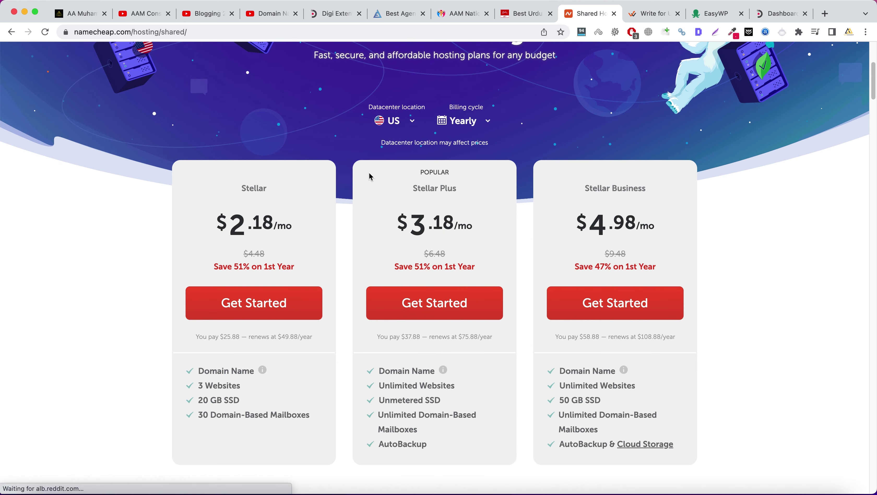
pyautogui.scroll(-1, 381, 242)
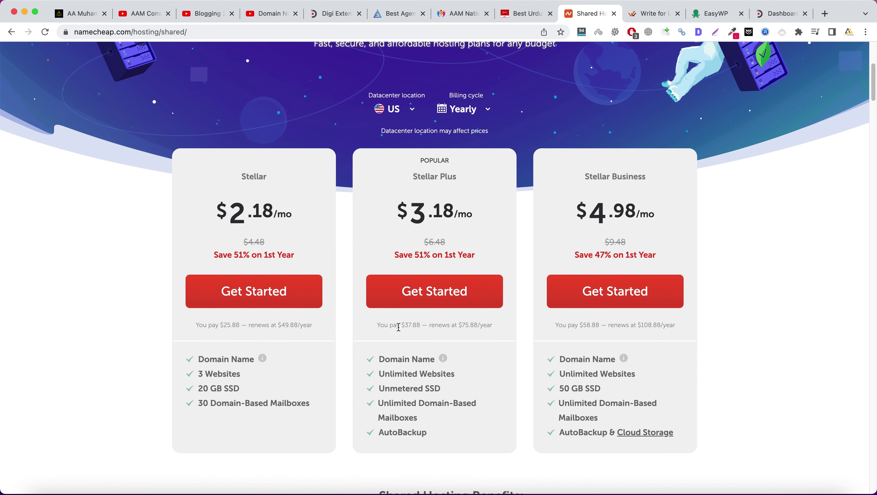
pyautogui.moveTo(402, 324); pyautogui.dragTo(477, 326)
pyautogui.click(478, 326)
# - Compare the EasyWP dashboard's Digi Extent site management with the Stellar shared hosting plans on Namecheap
pyautogui.click(715, 14)
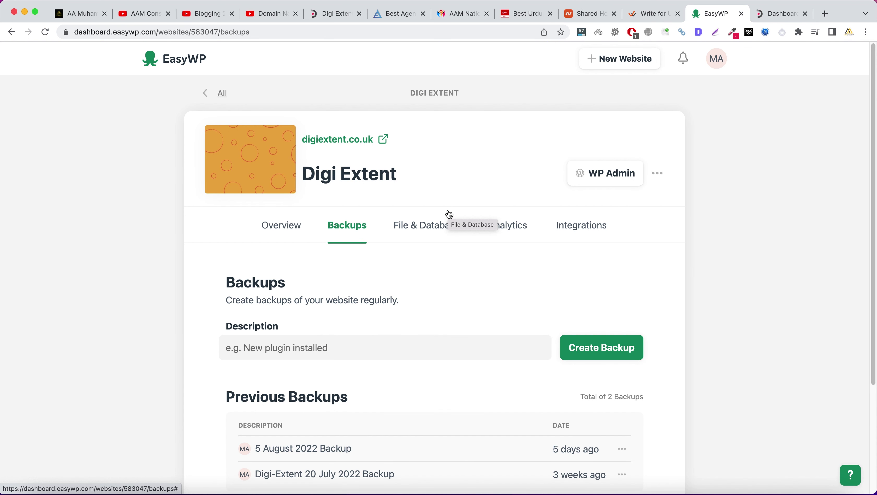
pyautogui.scroll(-1, 452, 218)
pyautogui.scroll(1, 453, 220)
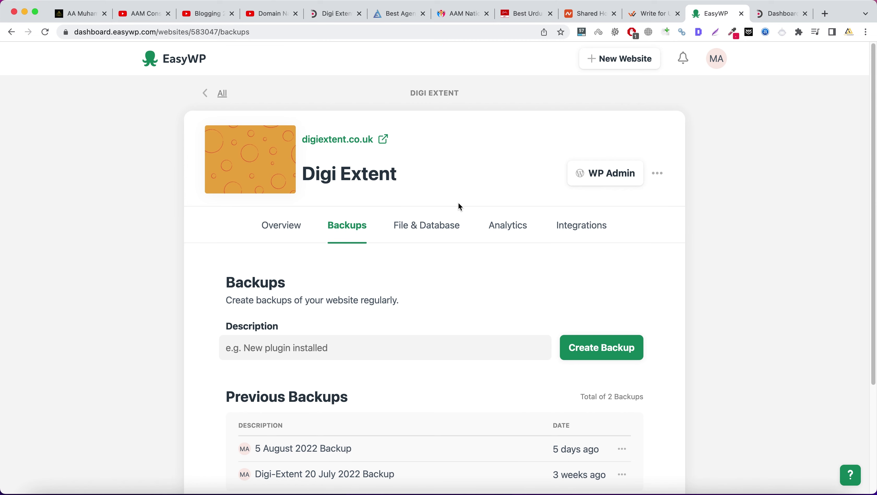
pyautogui.click(591, 14)
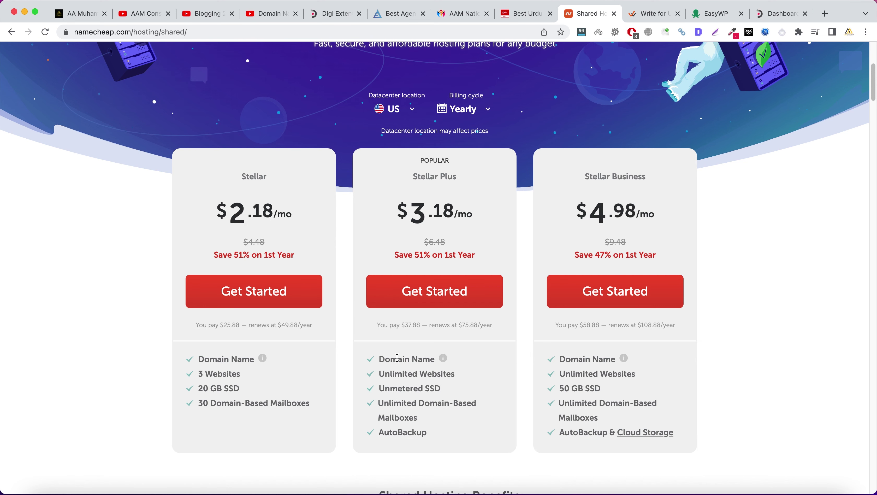
pyautogui.click(715, 14)
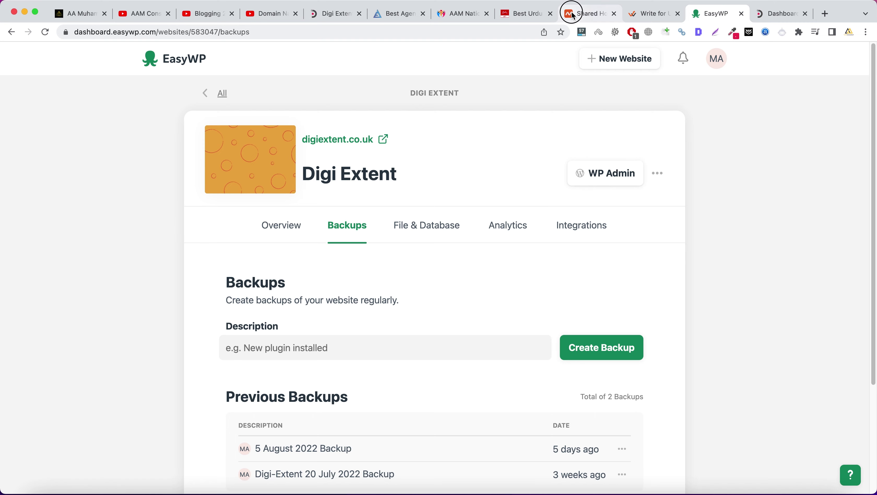
pyautogui.click(591, 14)
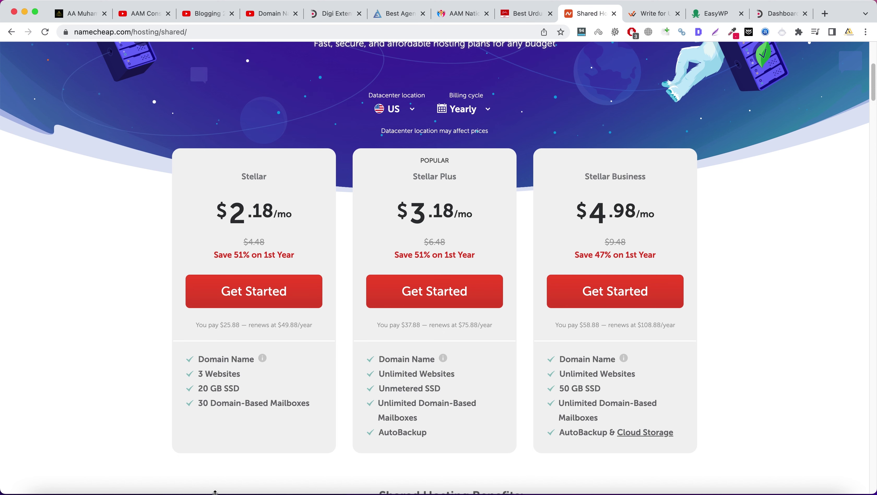
# - Switch to the other browser window with cPanel and look through the shared hosting account's tools
pyautogui.click(176, 481)
pyautogui.click(758, 228)
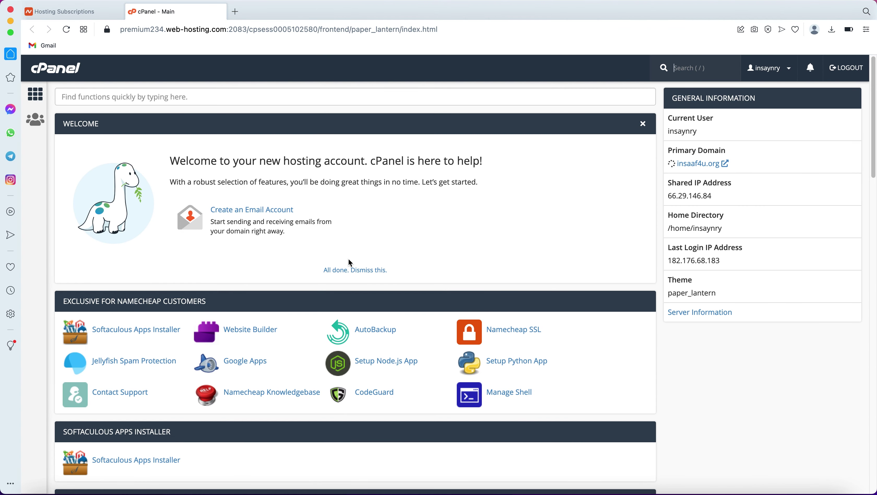
pyautogui.scroll(-15, 349, 262)
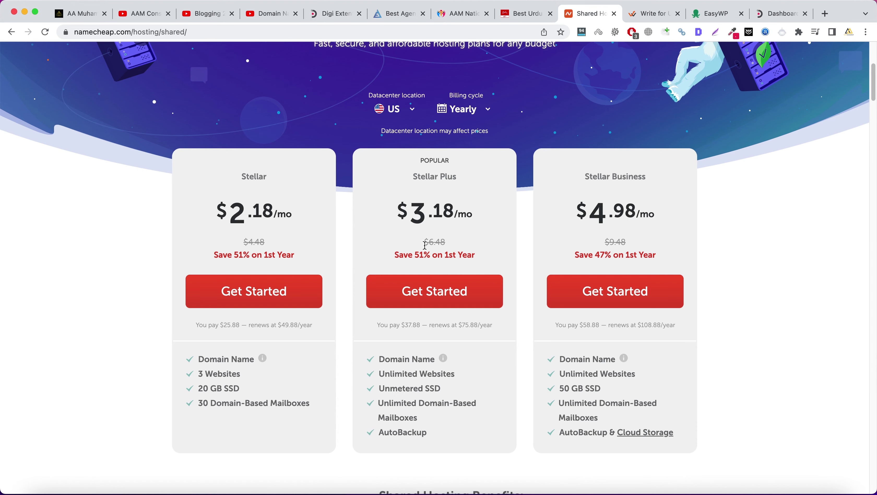
# - Open Namecheap's WordPress Hosting page and examine the EasyWP Starter, Turbo and Supersonic plans
pyautogui.scroll(6, 425, 245)
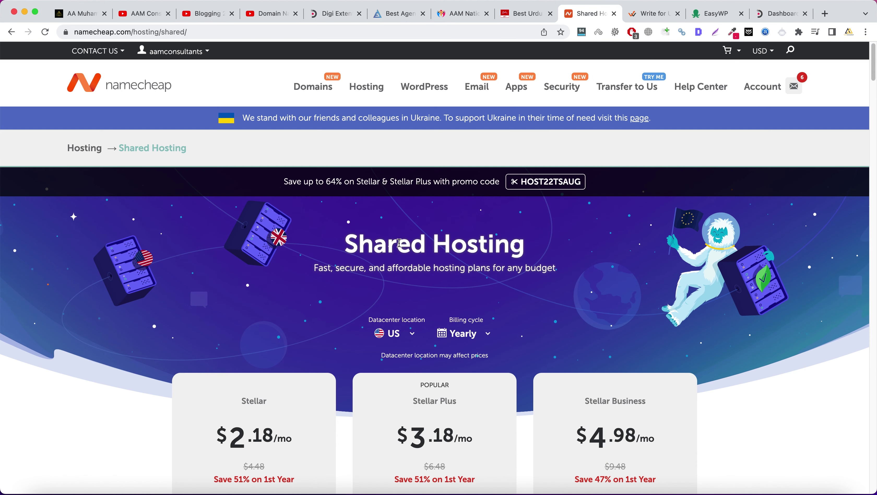
pyautogui.scroll(-5, 371, 236)
pyautogui.scroll(5, 371, 236)
pyautogui.click(374, 146)
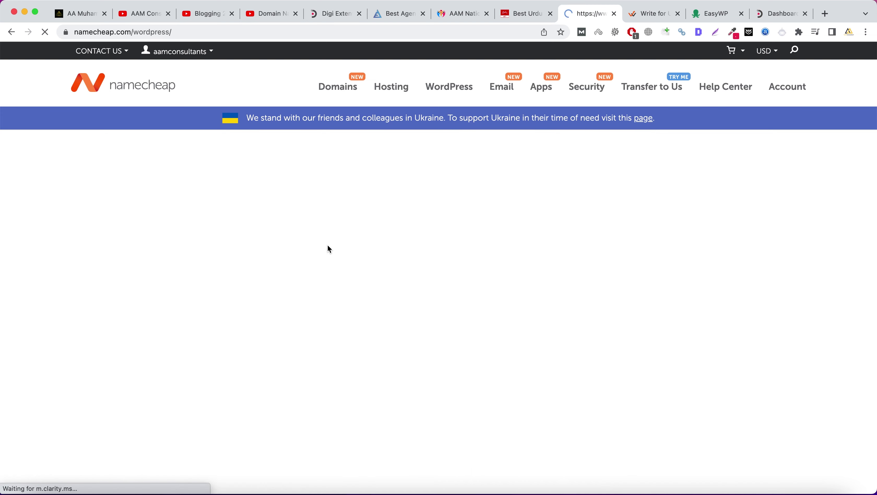
pyautogui.scroll(-20, 327, 248)
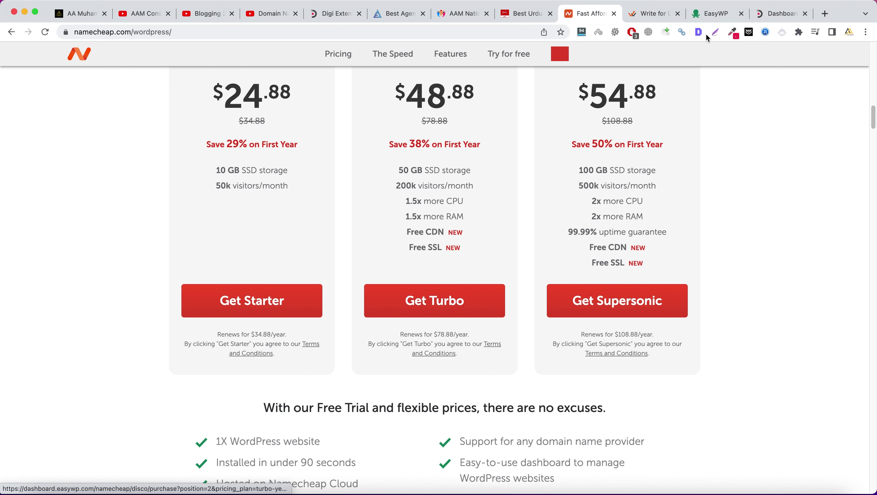
# - Revisit the Digi Extent backups in EasyWP and view the Blogging 2 Make Money playlist on YouTube, ending at Namecheap's EasyWP plans
pyautogui.click(714, 13)
pyautogui.scroll(-3, 503, 299)
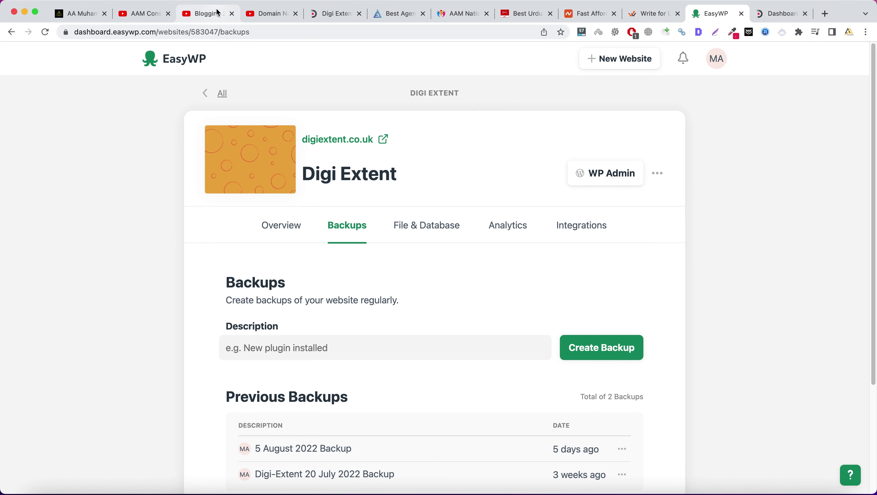
pyautogui.click(207, 13)
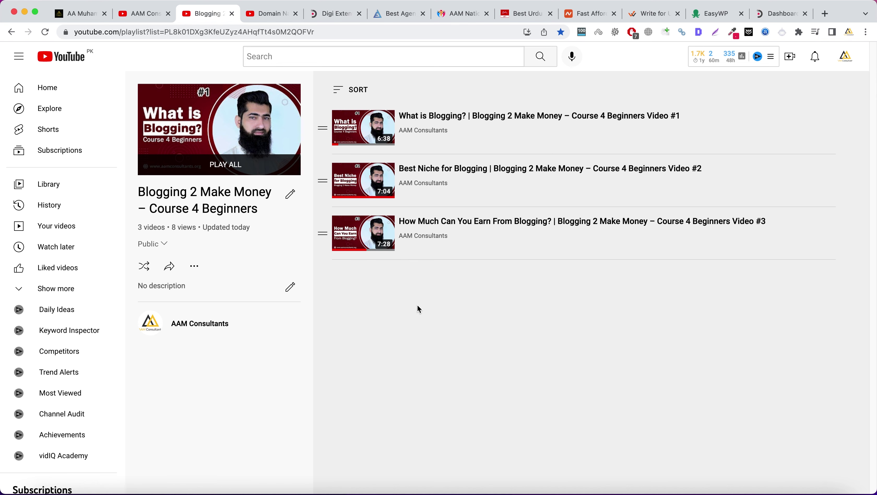
pyautogui.click(590, 14)
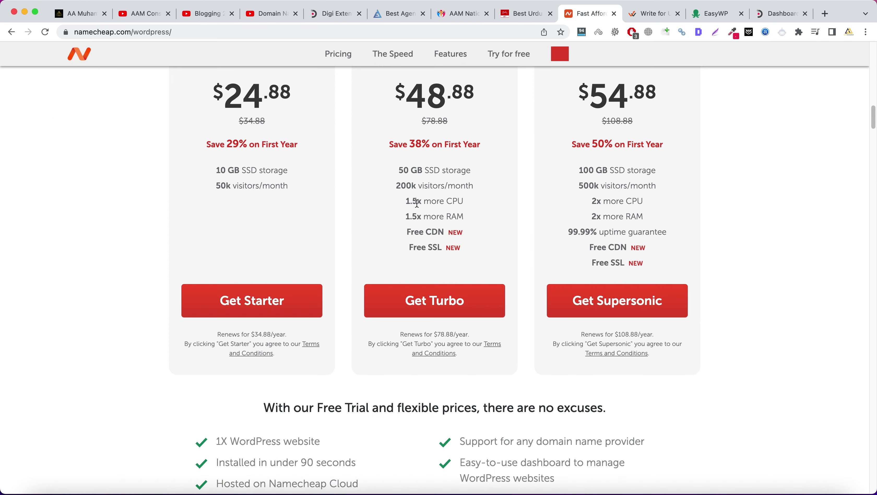
# - Reload Namecheap's WordPress Hosting page from the site navigation and review the EasyWP plans' prices and features
pyautogui.scroll(15, 393, 246)
pyautogui.scroll(4, 393, 247)
pyautogui.moveTo(367, 88)
pyautogui.click(391, 150)
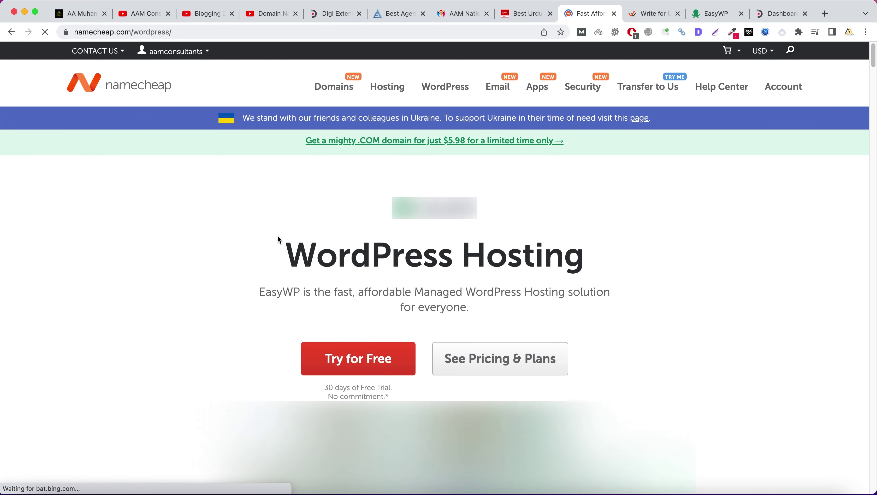
pyautogui.scroll(-20, 204, 239)
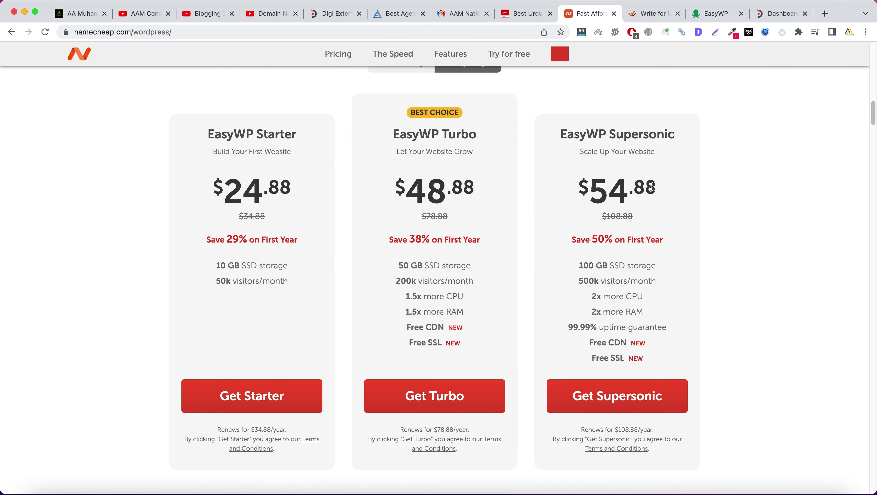
pyautogui.scroll(20, 654, 192)
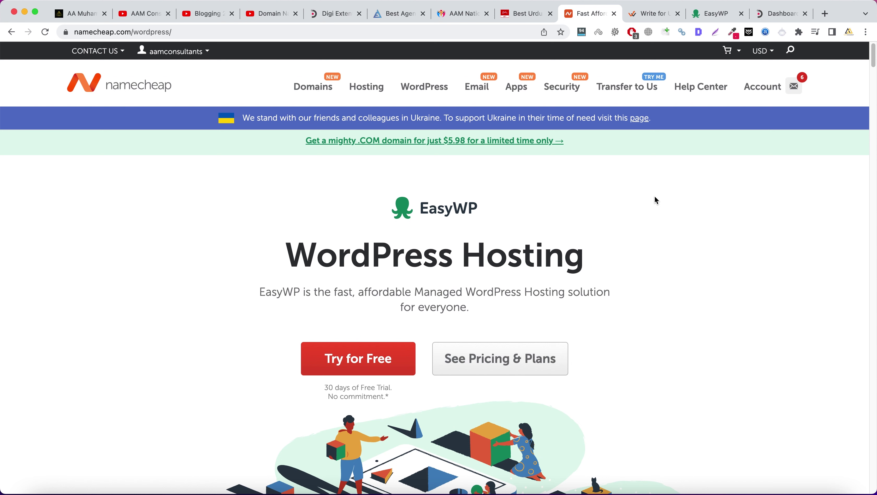